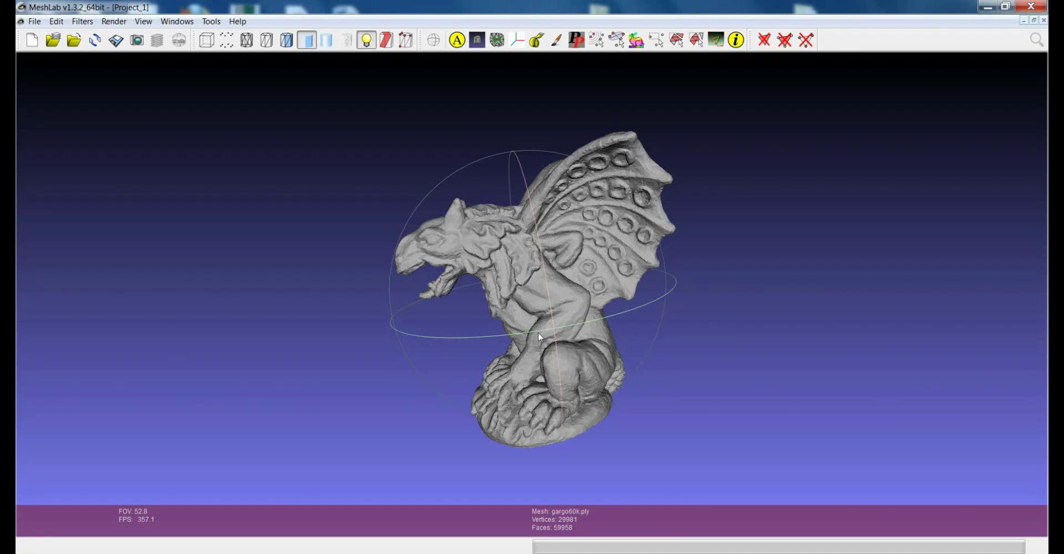
Display the coordinate axes on the gargoyle mesh and examine its orientation relative to them.
drag(569, 320, 588, 326)
click(117, 22)
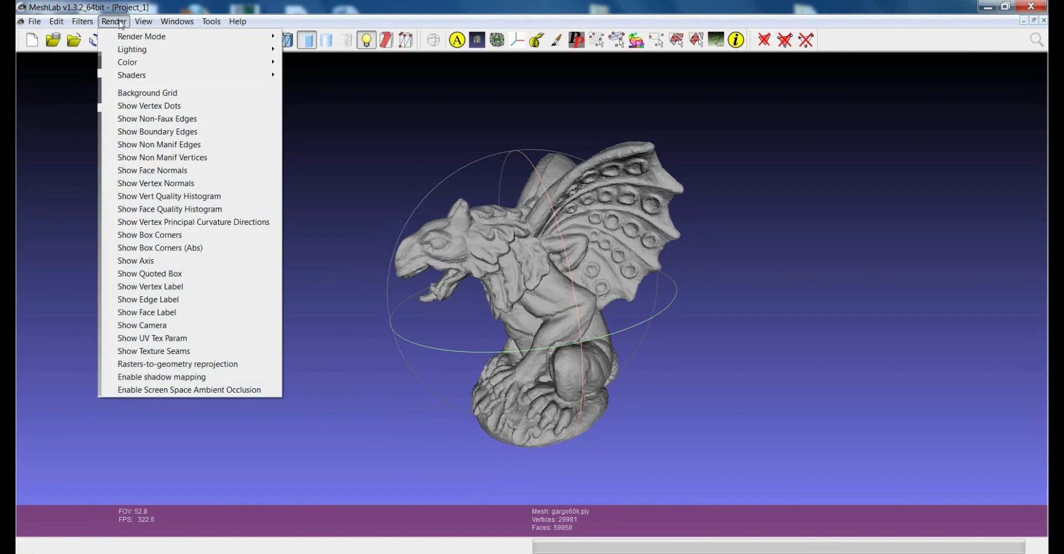
click(174, 262)
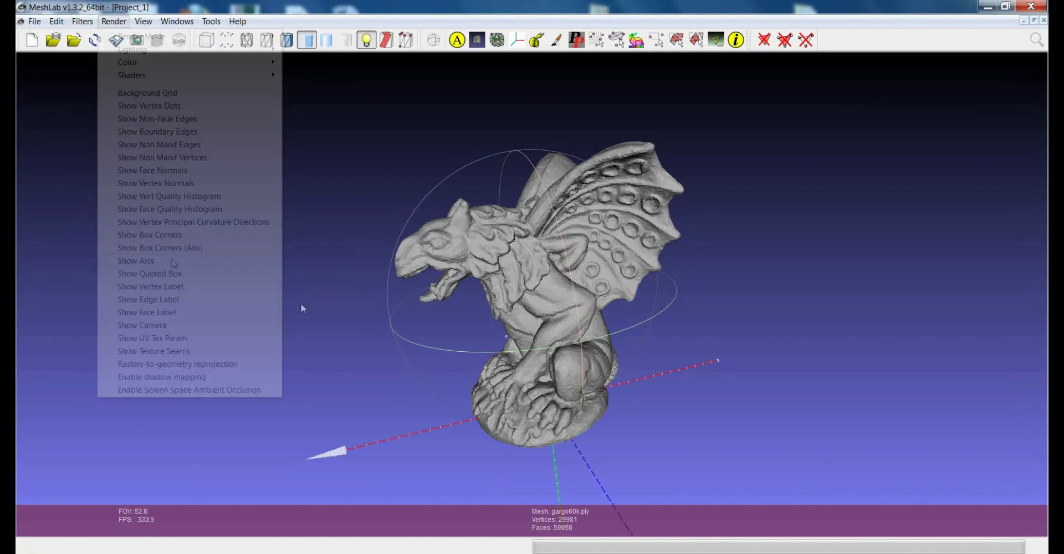
mouse_move(601, 380)
mouse_down()
mouse_move(557, 294)
mouse_move(564, 319)
mouse_move(513, 355)
mouse_move(621, 297)
mouse_move(519, 338)
mouse_move(658, 368)
mouse_move(549, 405)
mouse_move(574, 347)
mouse_up()
scroll(563, 319, down, 3)
drag(450, 376, 495, 345)
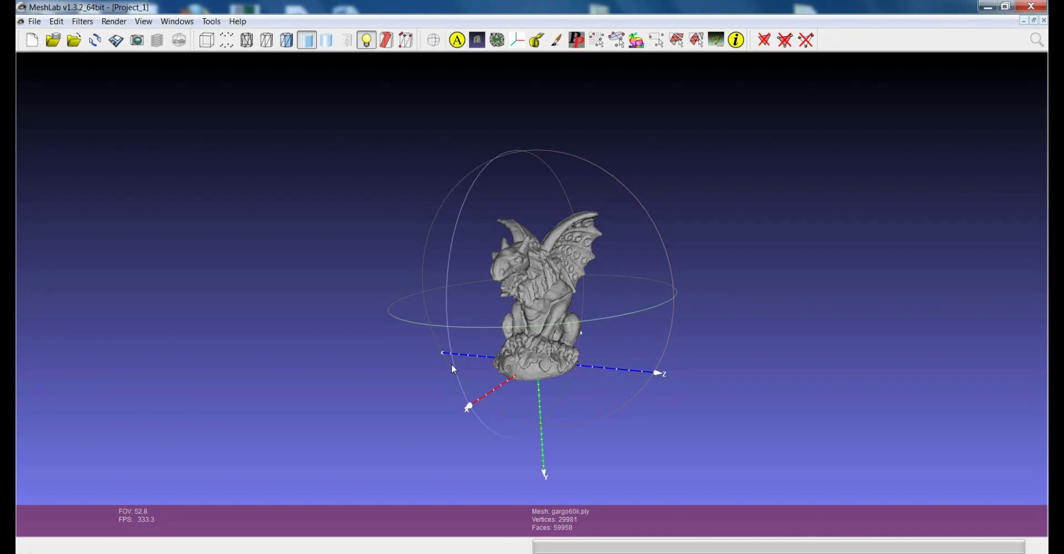
Frame the gargoyle looking straight down the Z axis and activate the Manipulator tool.
key(ctrl+h)
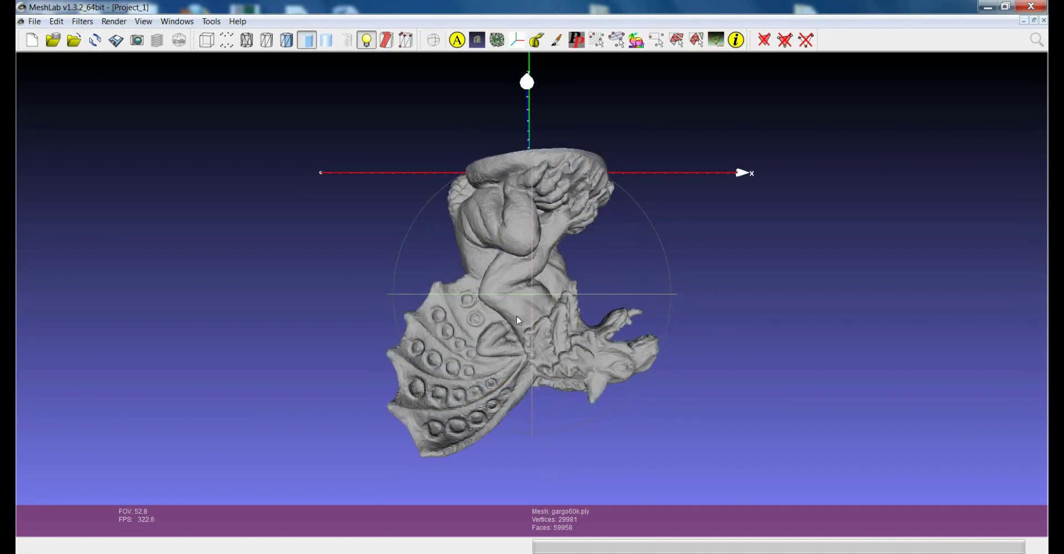
scroll(519, 321, down, 3)
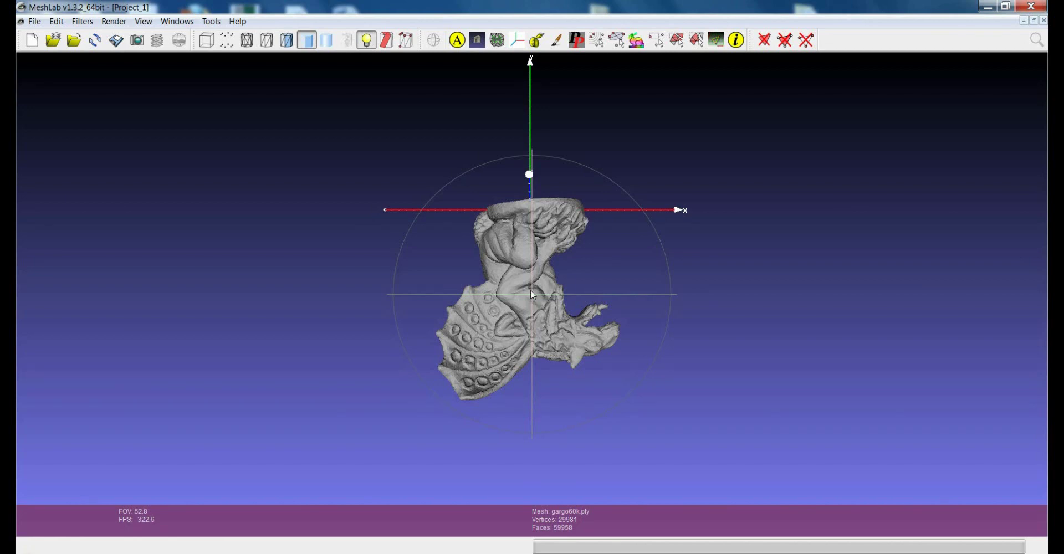
drag(527, 286, 528, 314)
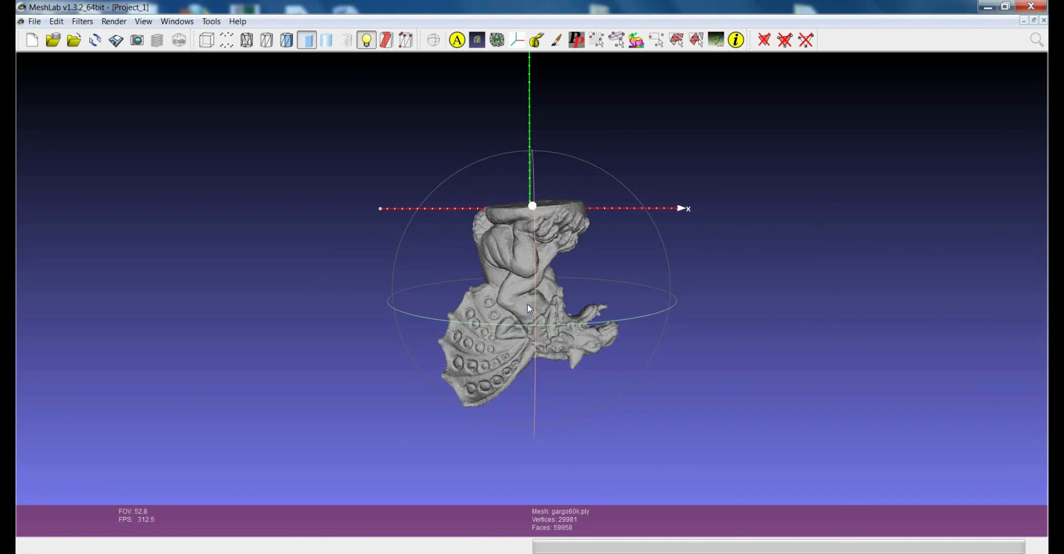
drag(527, 304, 534, 252)
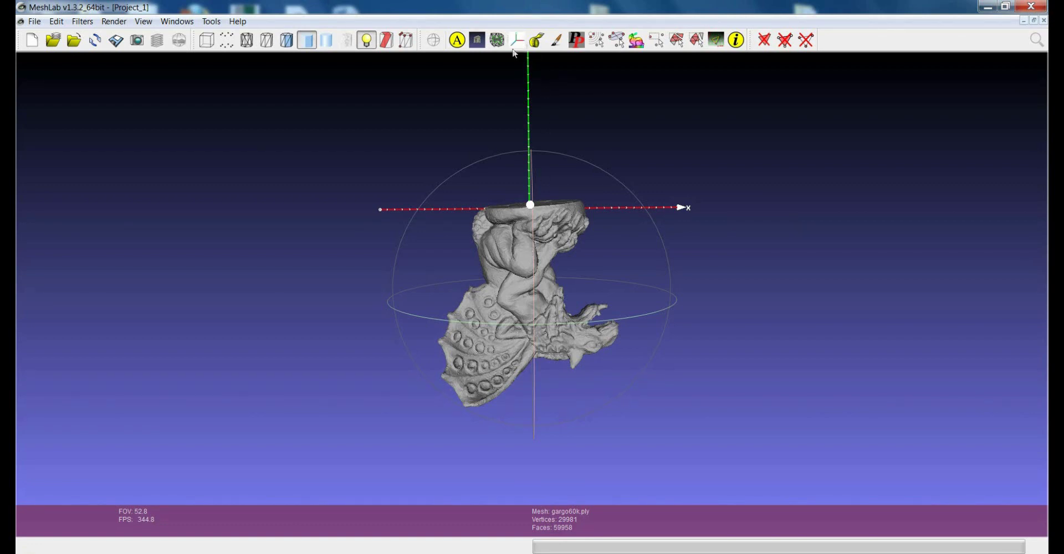
drag(549, 281, 530, 345)
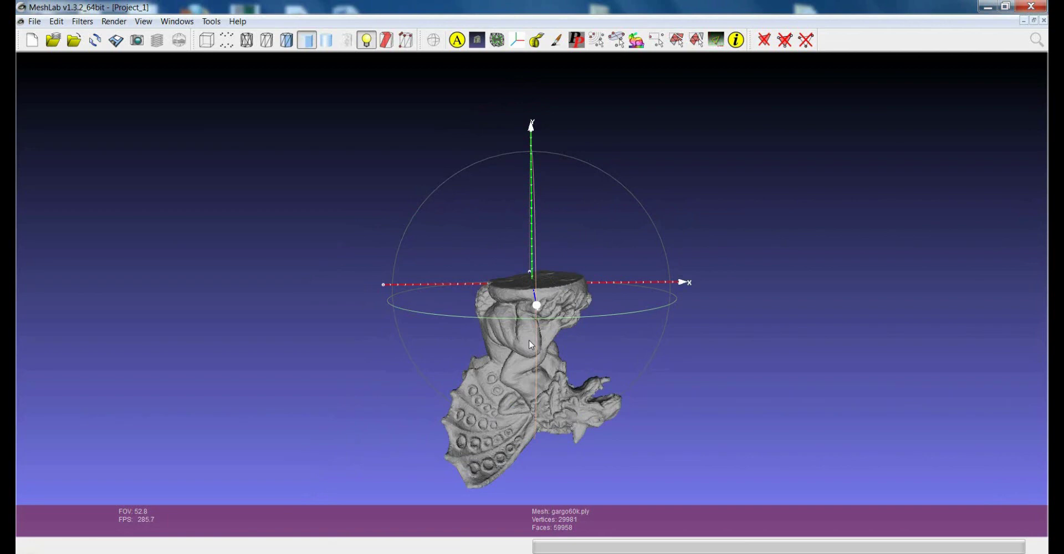
drag(531, 344, 529, 312)
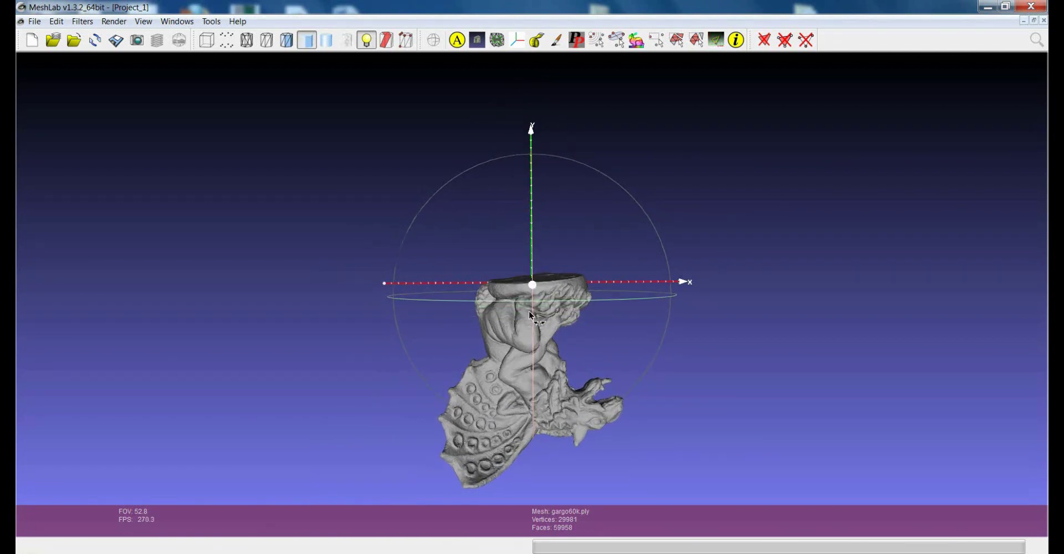
click(519, 45)
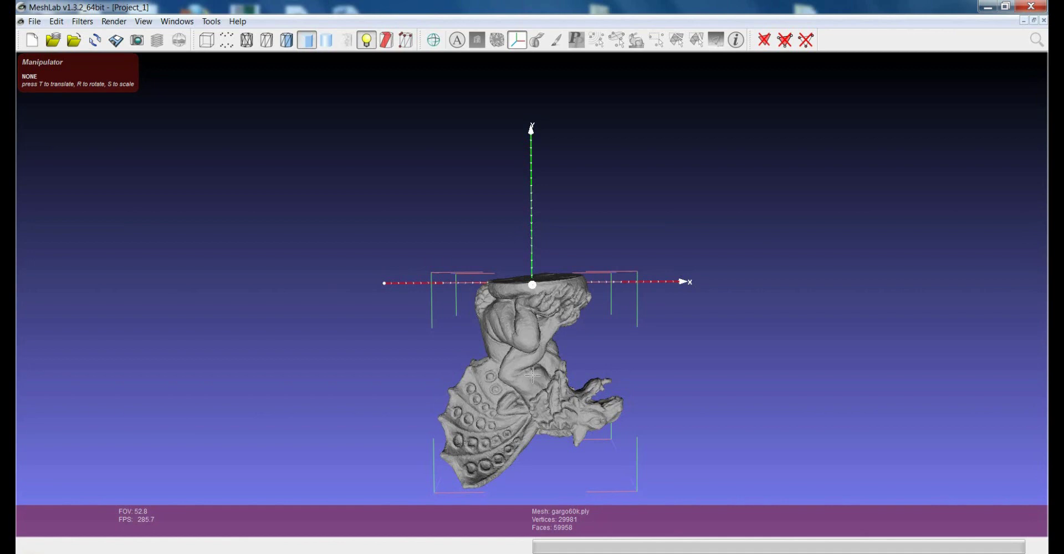
Switch the view to orthographic projection and line it up with the Z axis.
key(Escape)
mouse_move(528, 373)
mouse_down()
mouse_move(482, 342)
mouse_move(546, 380)
mouse_up()
drag(622, 371, 488, 327)
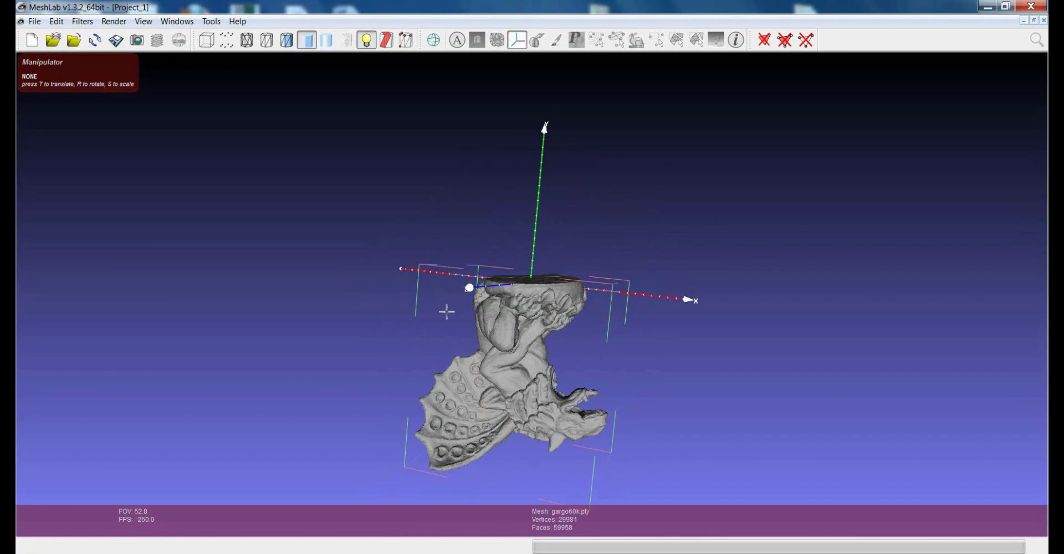
key(Escape)
drag(520, 303, 543, 373)
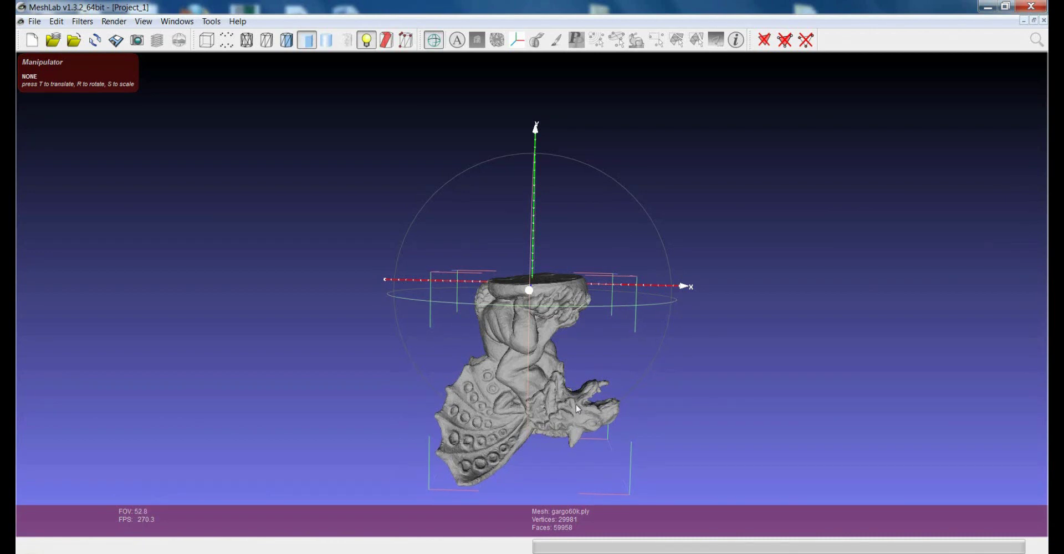
shift+scroll(576, 405, up, 2)
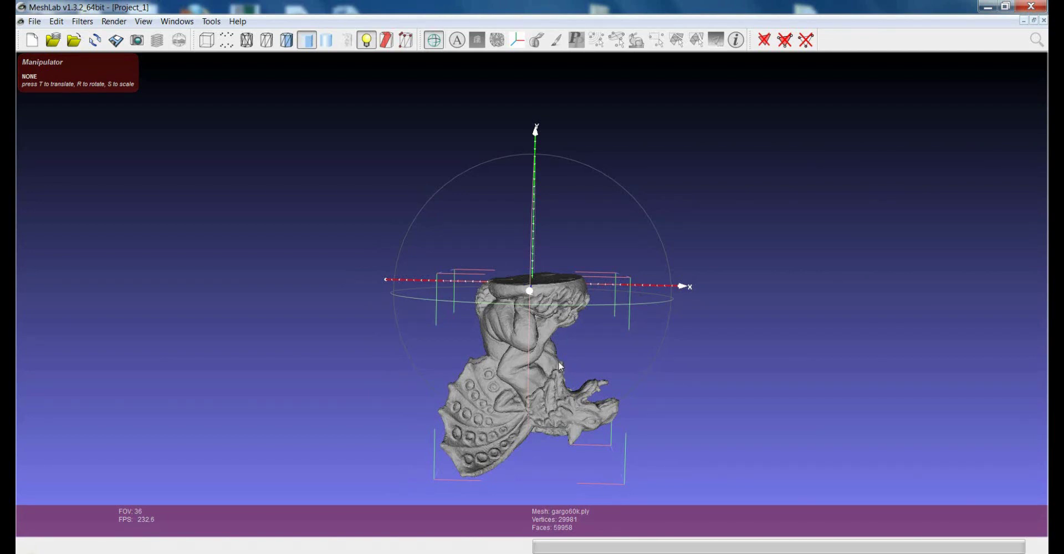
shift+scroll(561, 346, up, 2)
mouse_move(543, 350)
mouse_down()
mouse_move(550, 323)
mouse_move(546, 348)
mouse_move(544, 338)
mouse_up()
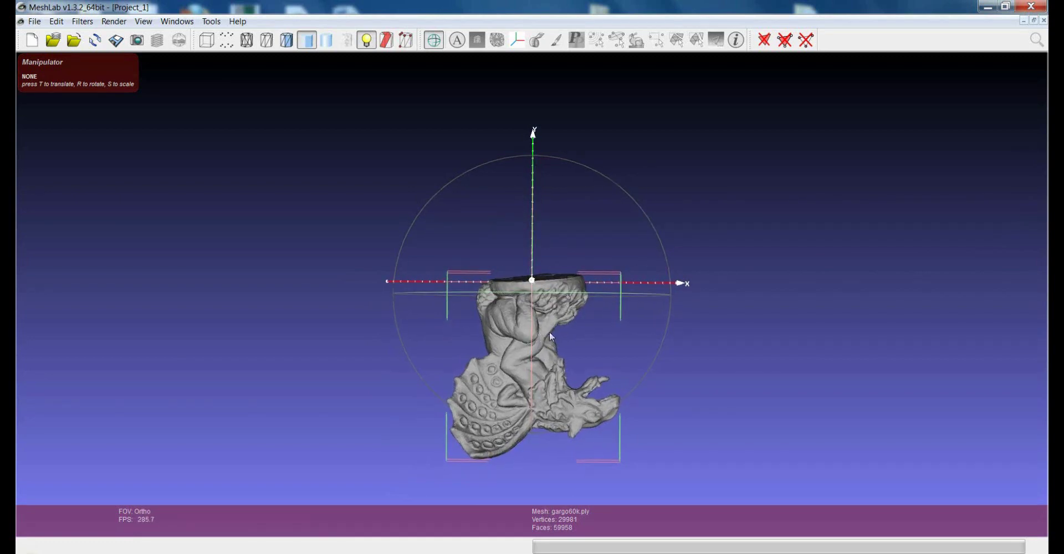
drag(829, 374, 840, 363)
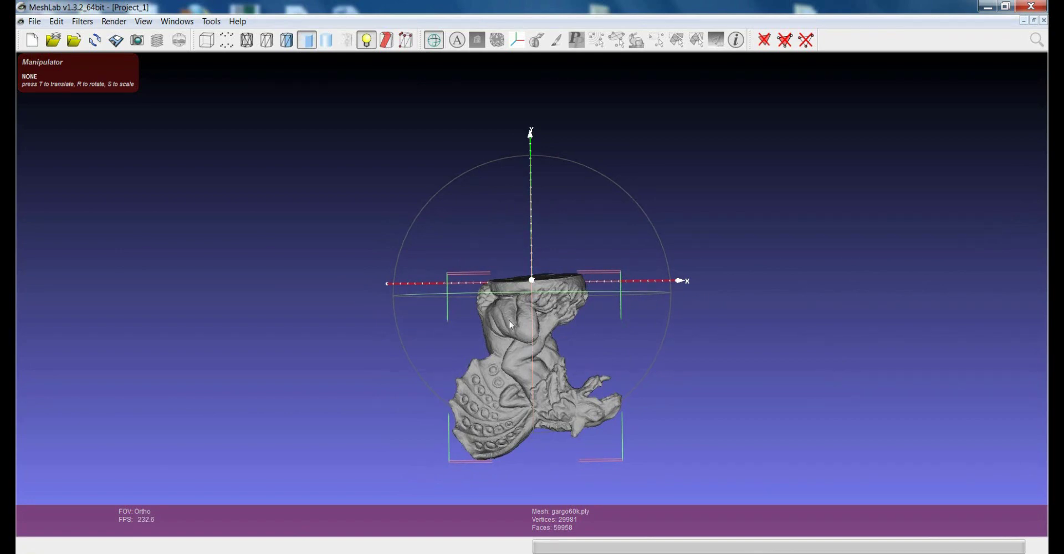
drag(511, 327, 529, 324)
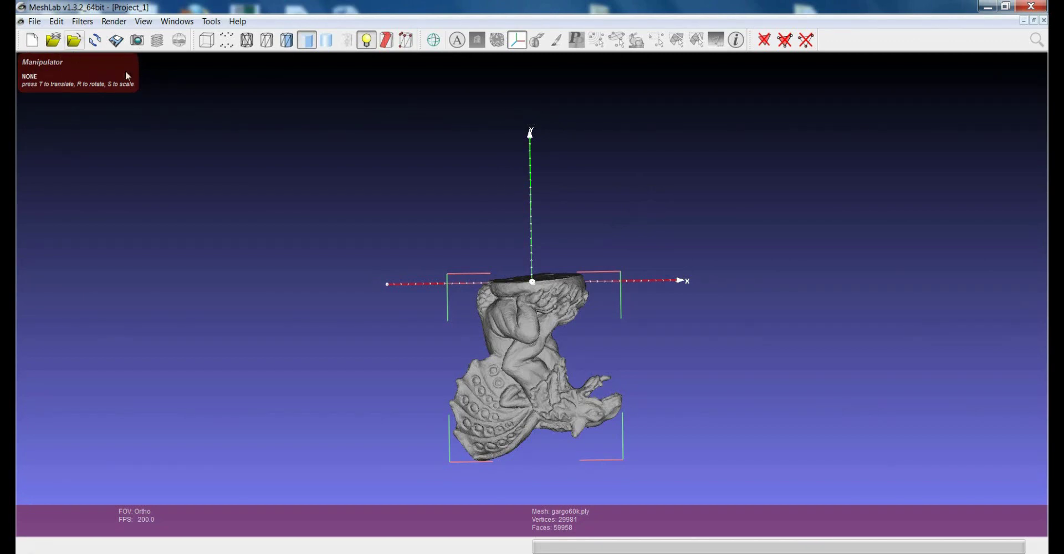
Rotate the gargoyle about 175 degrees around the global Z axis and apply the rotation.
key(r)
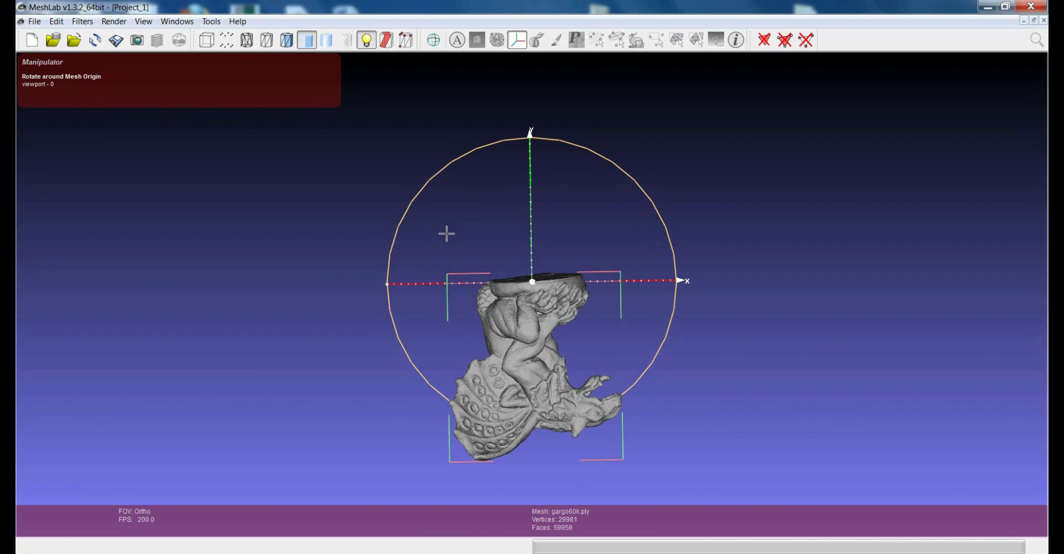
key(z)
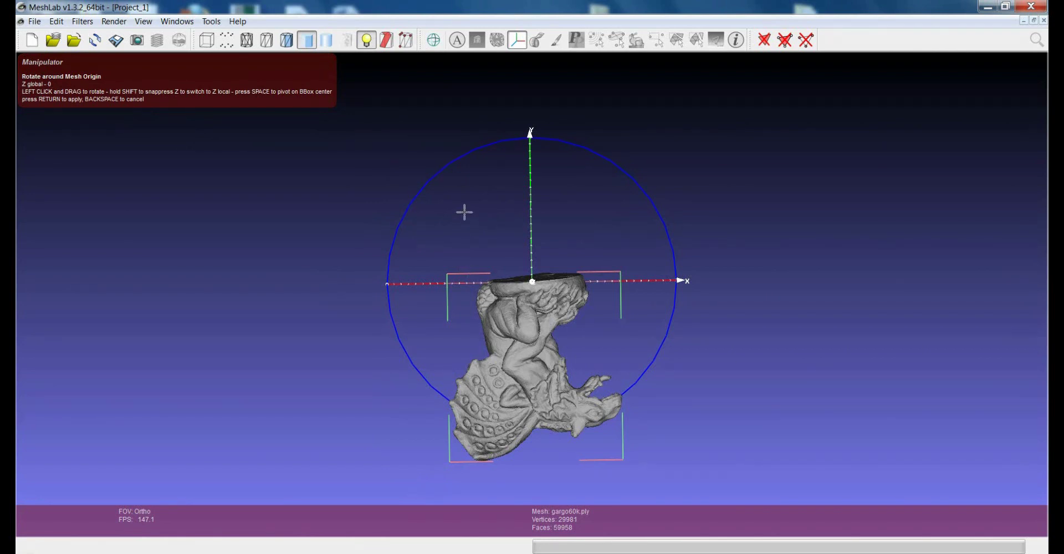
drag(458, 216, 491, 438)
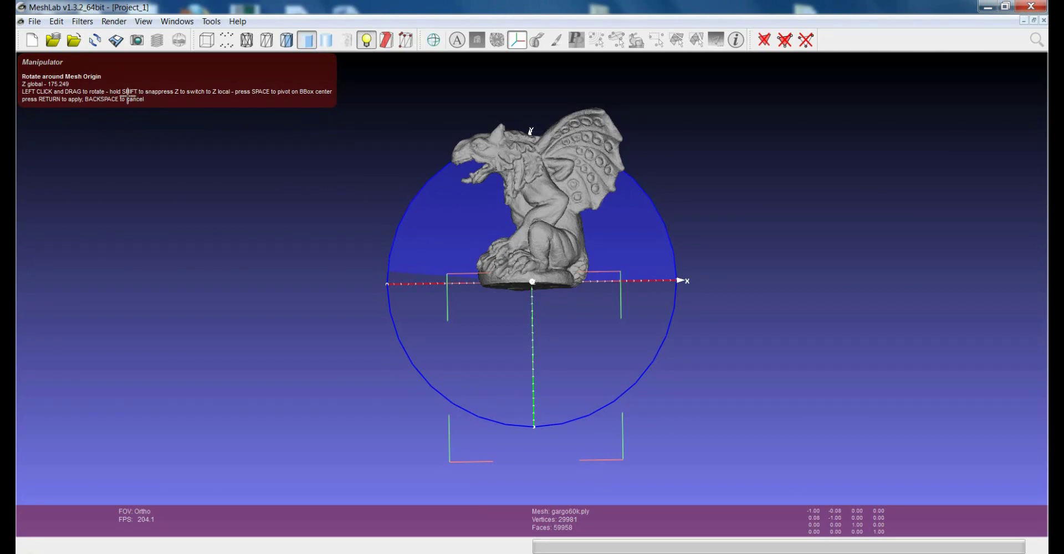
key(Return)
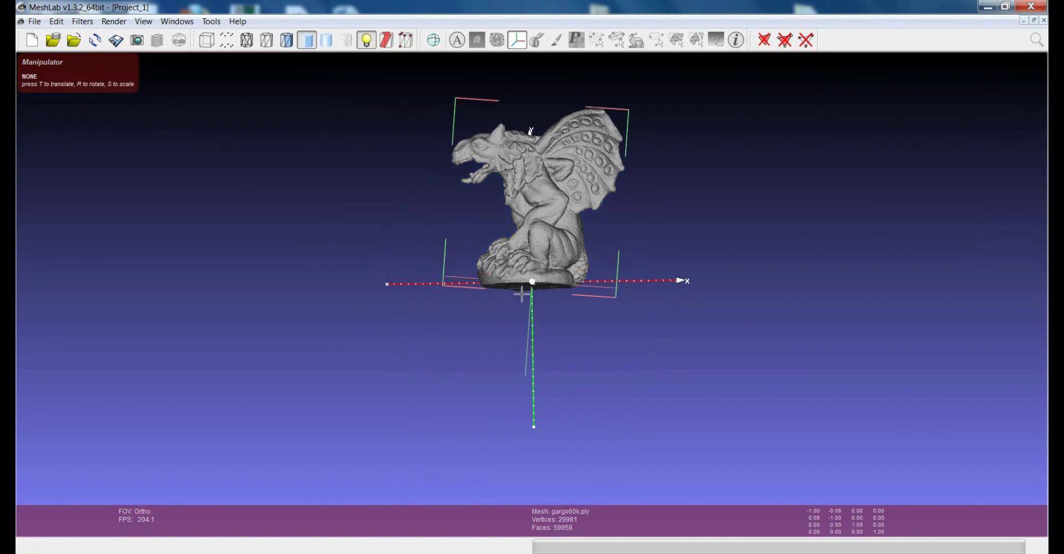
From behind the gargoyle, rotate it about 3.4 degrees around the global X axis to level its base, and apply the rotation.
key(Escape)
drag(529, 294, 478, 274)
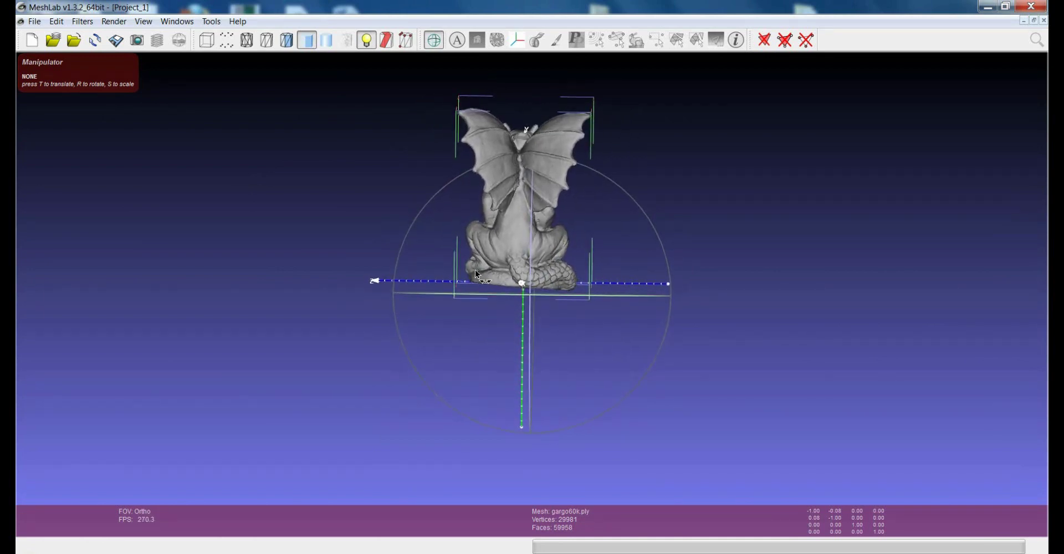
drag(725, 328, 732, 326)
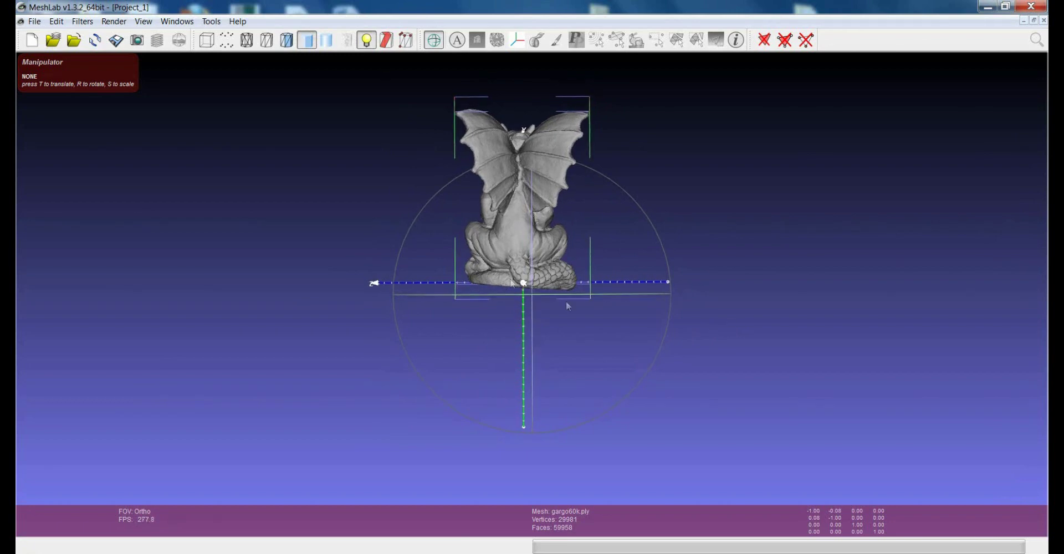
drag(525, 307, 529, 306)
key(m)
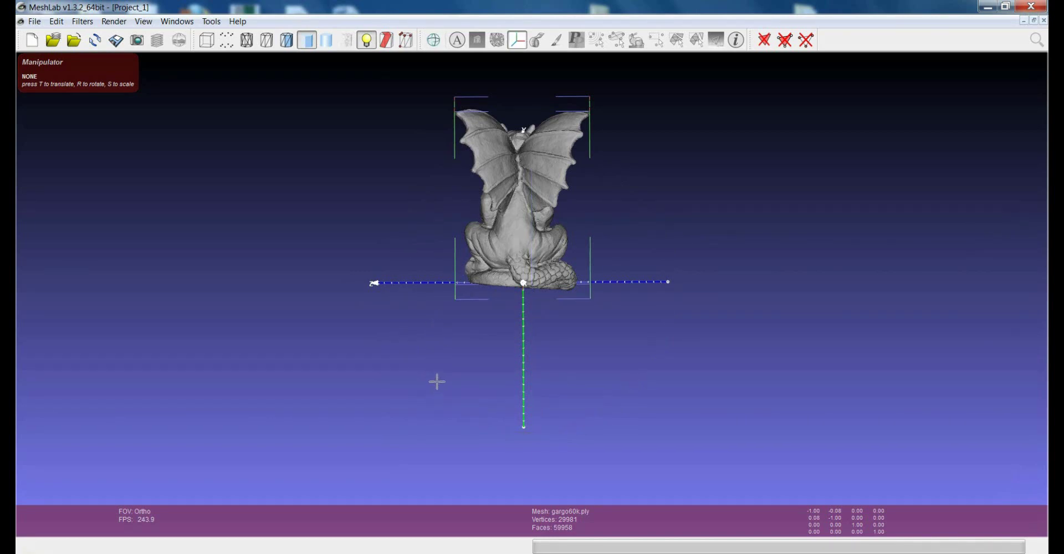
key(r)
key(x)
mouse_move(691, 378)
mouse_down()
mouse_move(696, 440)
mouse_move(694, 380)
mouse_up()
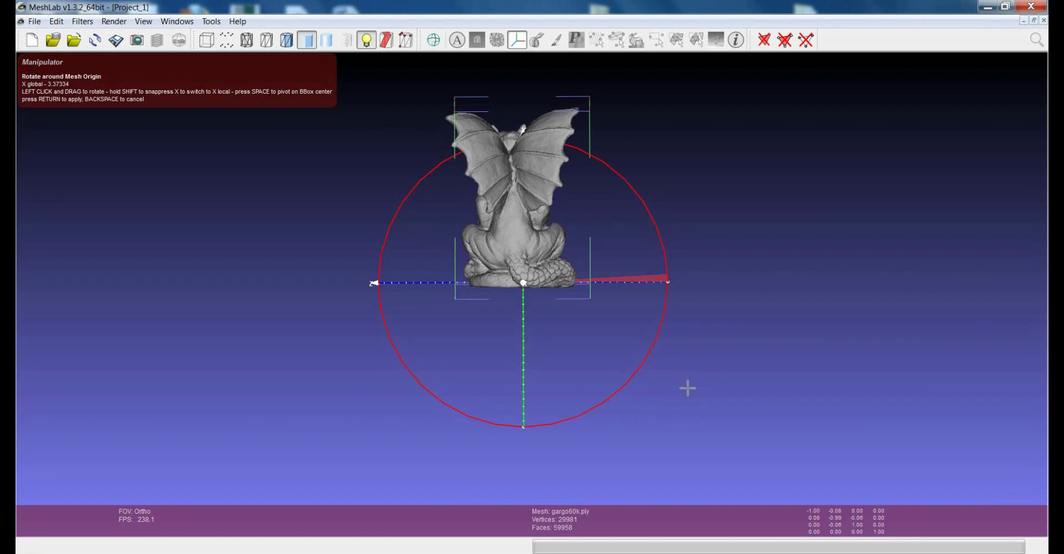
key(Return)
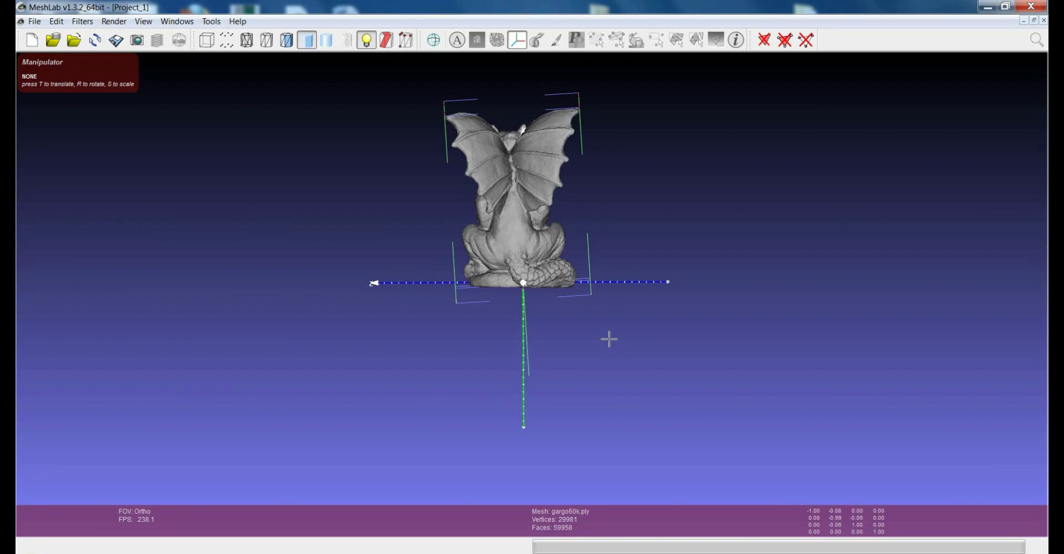
Translate the gargoyle about 3.26 units along the global Y axis so its base meets the origin, and apply the move.
key(t)
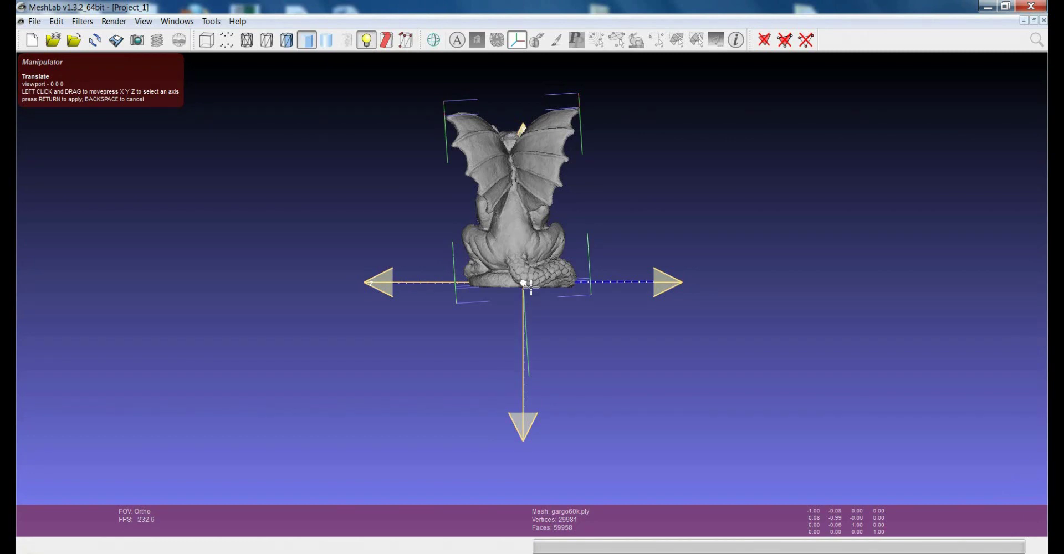
key(y)
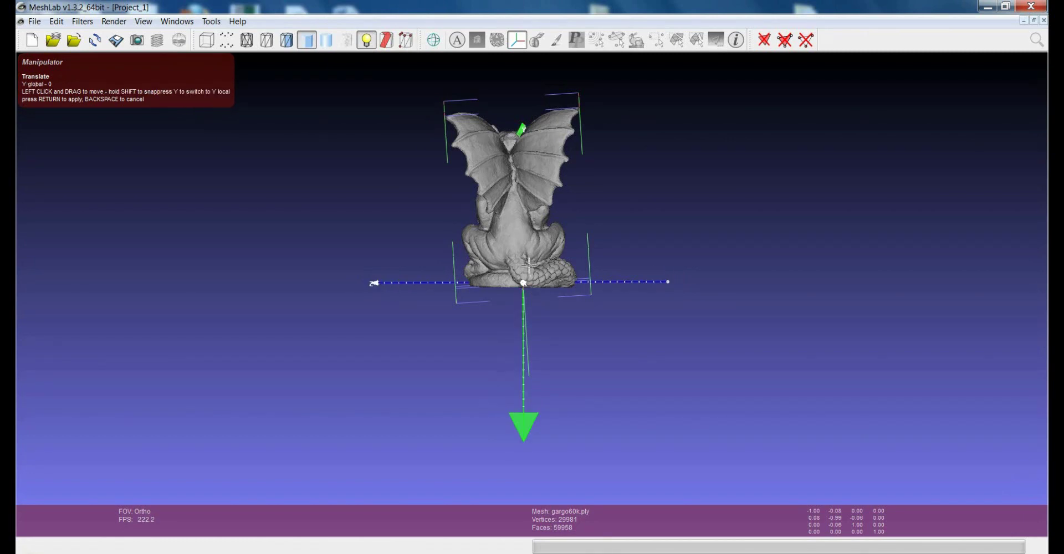
mouse_move(531, 261)
mouse_down()
mouse_move(523, 164)
mouse_move(523, 322)
mouse_move(527, 261)
mouse_up()
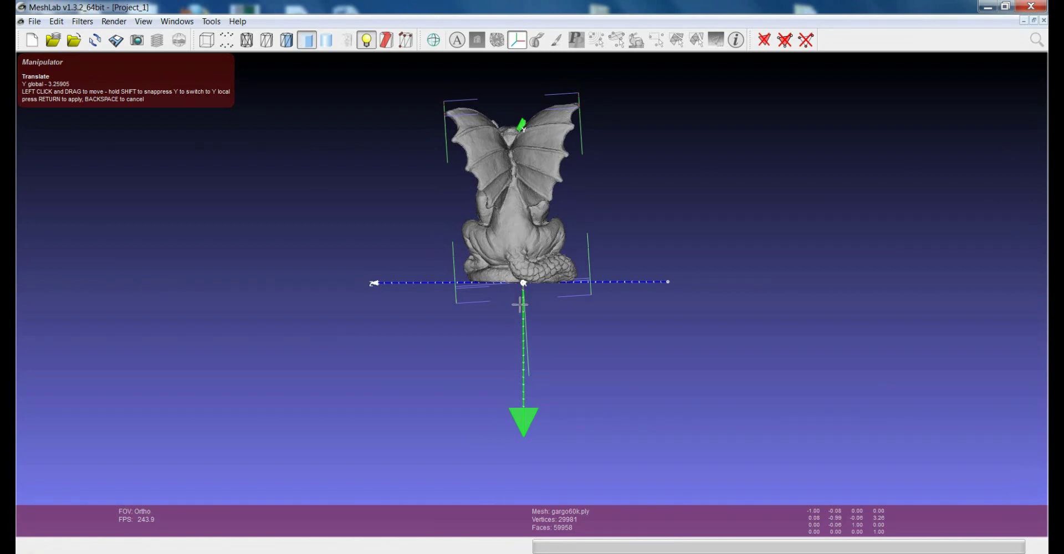
key(Return)
Rotate the gargoyle about 91 degrees around the global Y axis to face along Z, and apply the rotation.
drag(487, 333, 767, 335)
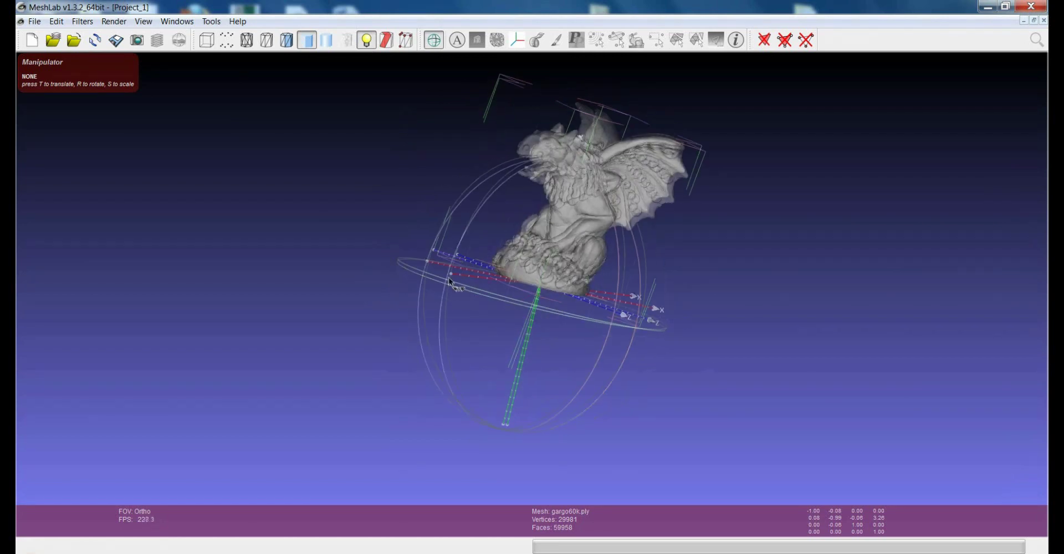
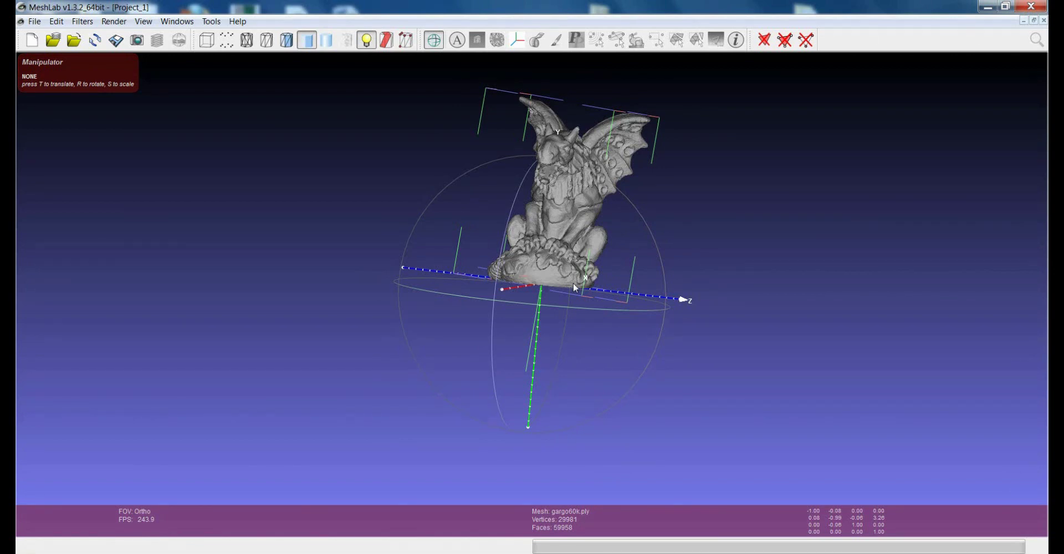
key(ctrl+h)
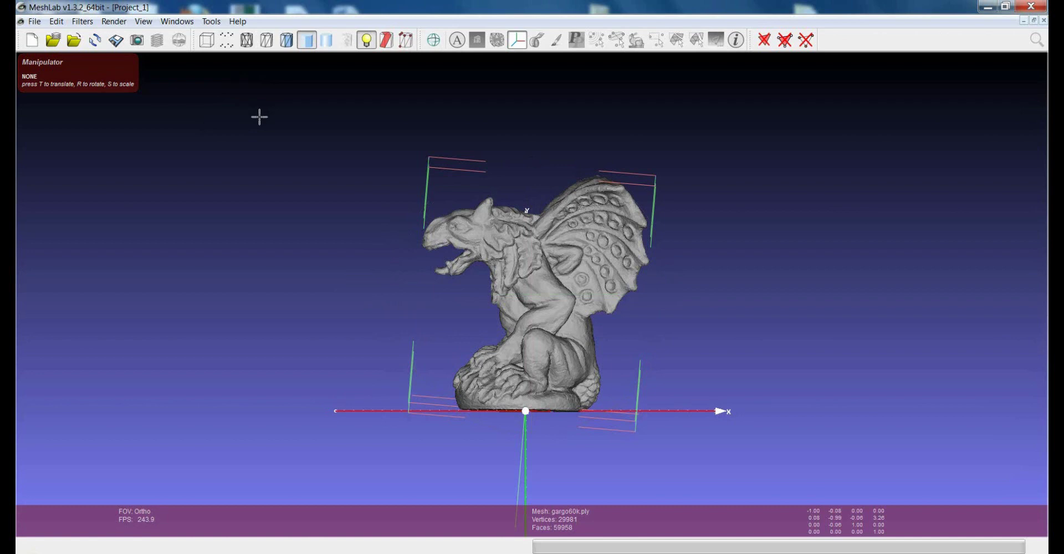
key(r)
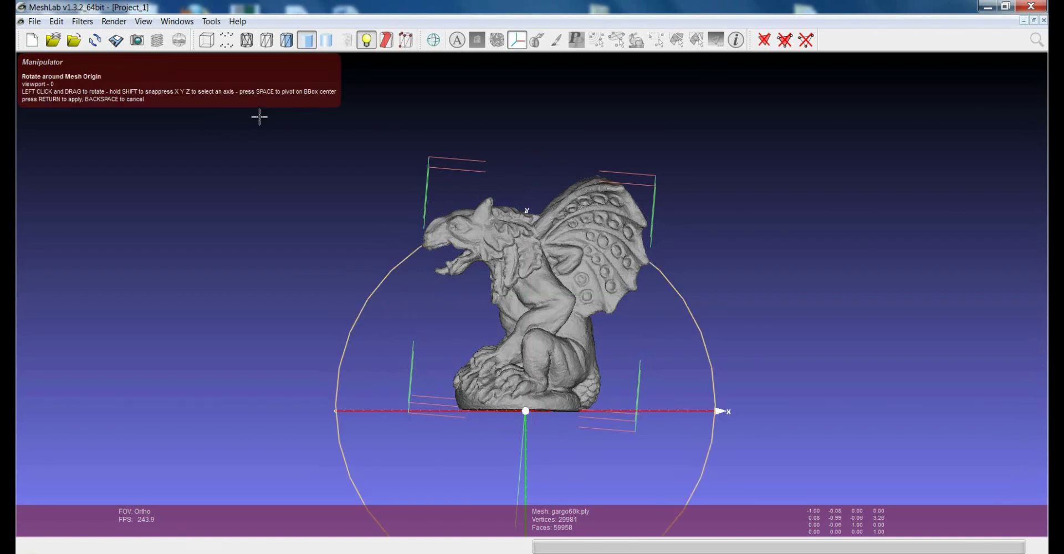
key(y)
drag(577, 380, 745, 331)
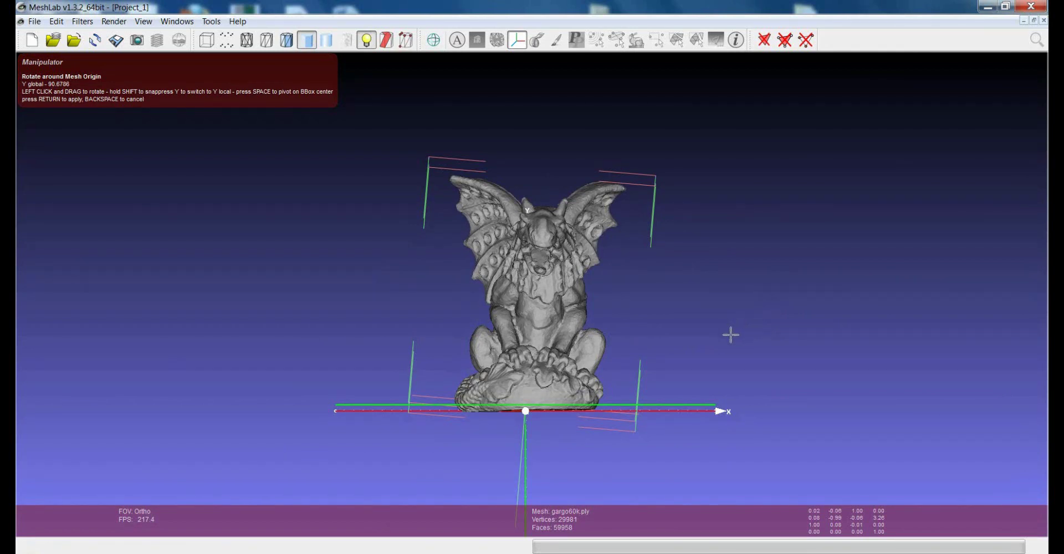
key(Return)
Find the Freeze Current Matrix filter for the mesh layer and read its description without running it.
drag(524, 372, 577, 387)
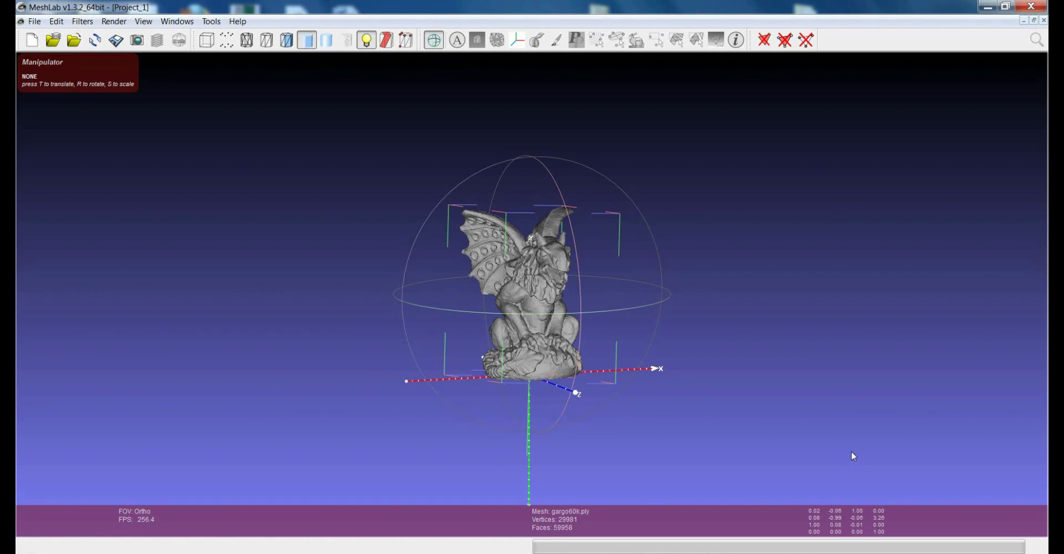
click(82, 22)
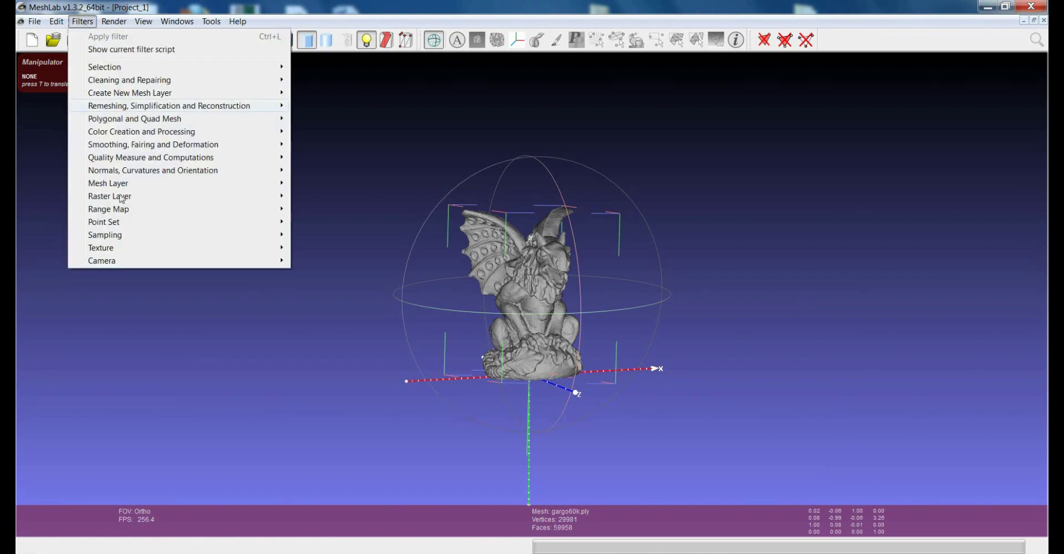
mouse_move(135, 186)
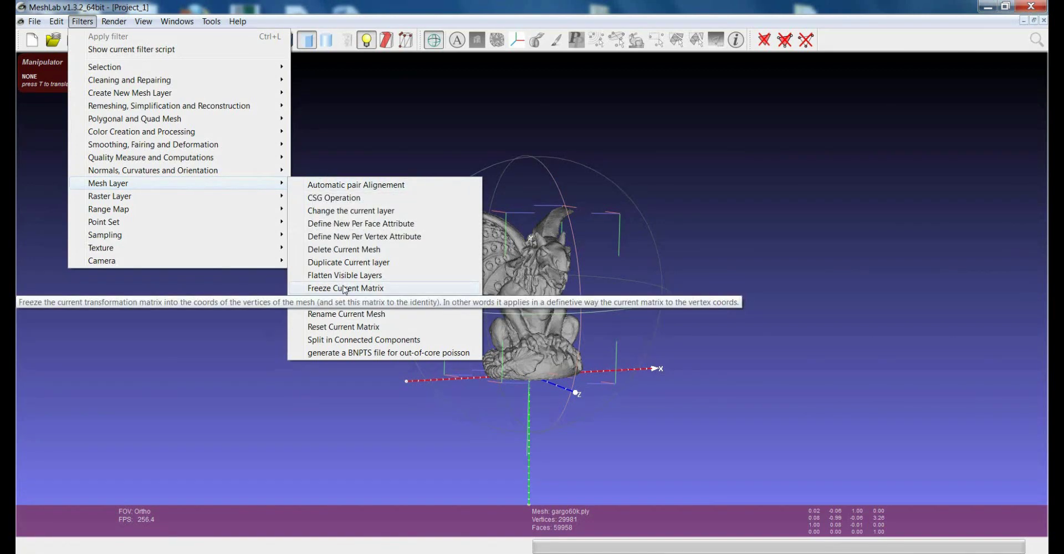
click(632, 268)
drag(578, 297, 534, 336)
drag(453, 330, 546, 370)
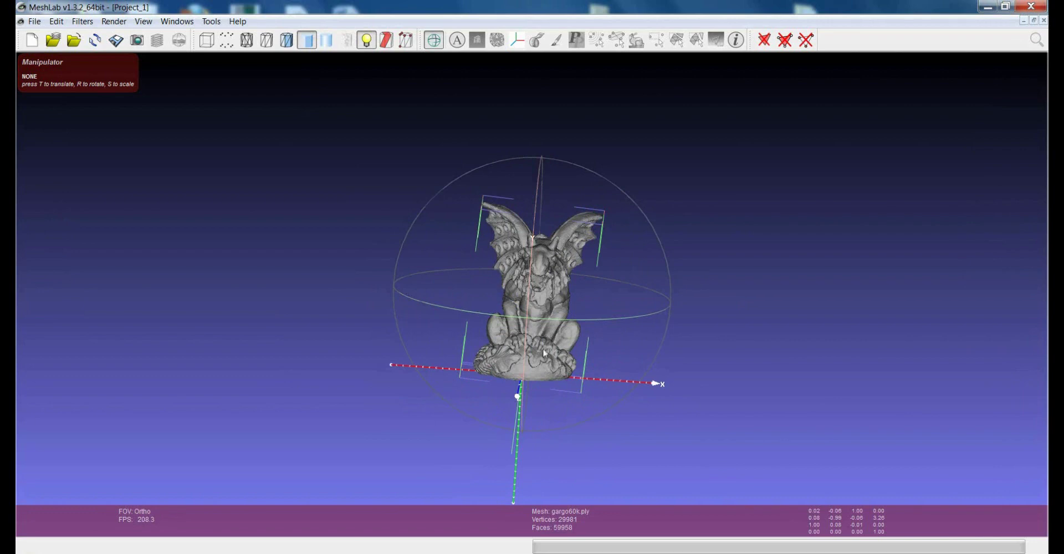
Inspect the gargoyle's alignment with the axes from the front and from below its base.
key(ctrl+h)
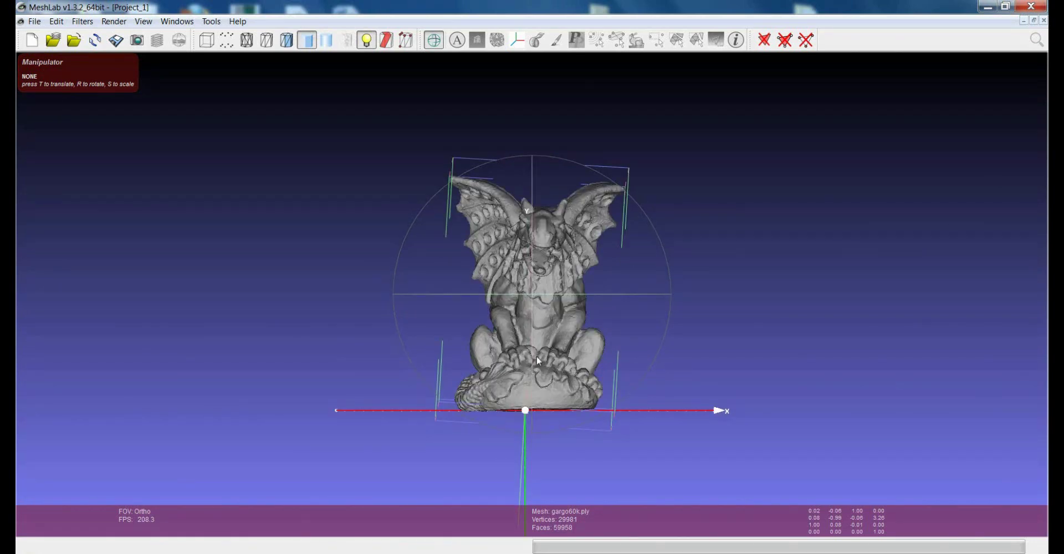
drag(543, 392, 561, 435)
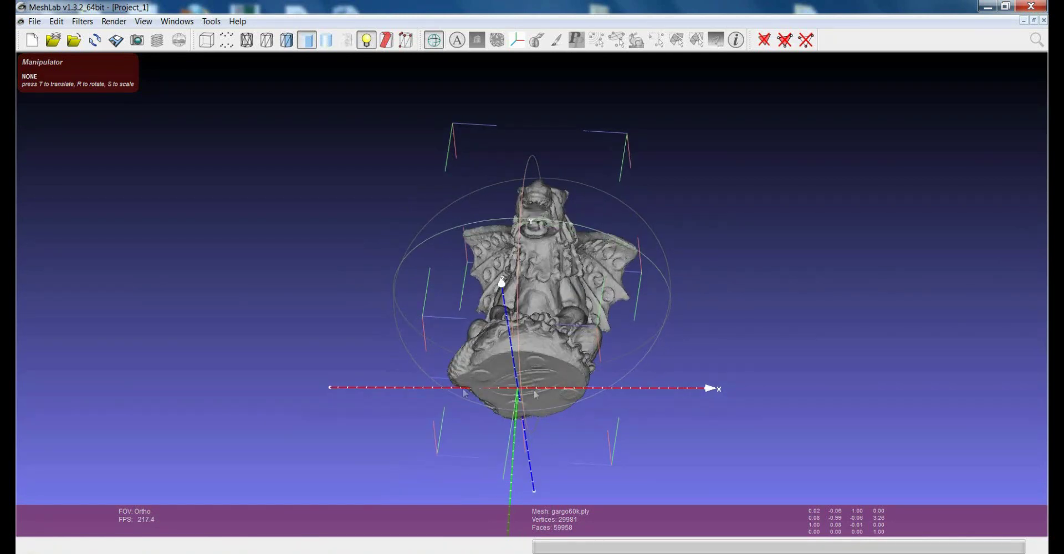
key(ctrl+h)
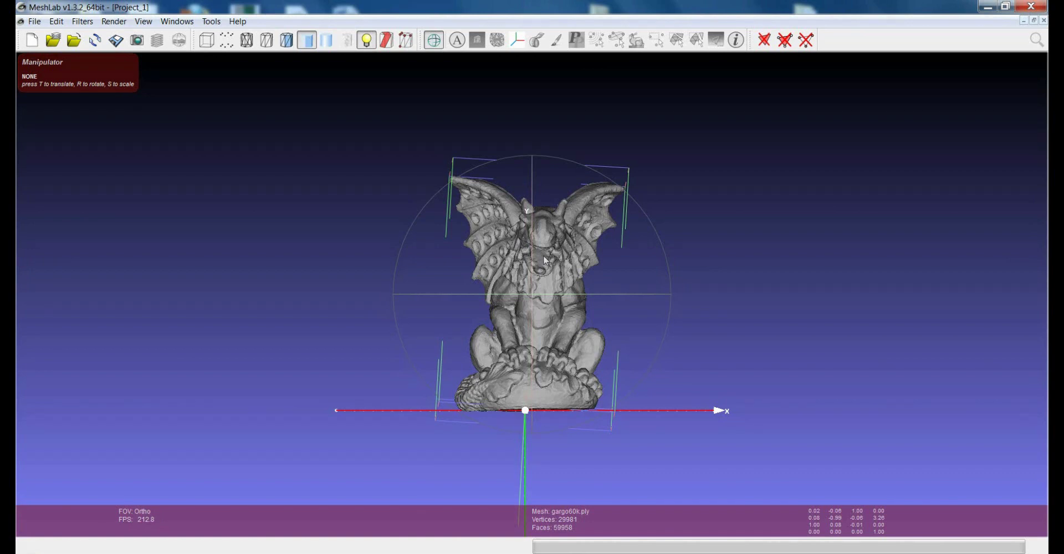
mouse_move(566, 329)
mouse_down()
mouse_move(523, 278)
mouse_move(624, 375)
mouse_move(521, 376)
mouse_move(557, 299)
mouse_move(464, 348)
mouse_move(643, 418)
mouse_move(666, 411)
mouse_move(660, 427)
mouse_move(630, 419)
mouse_move(563, 368)
mouse_move(563, 316)
mouse_up()
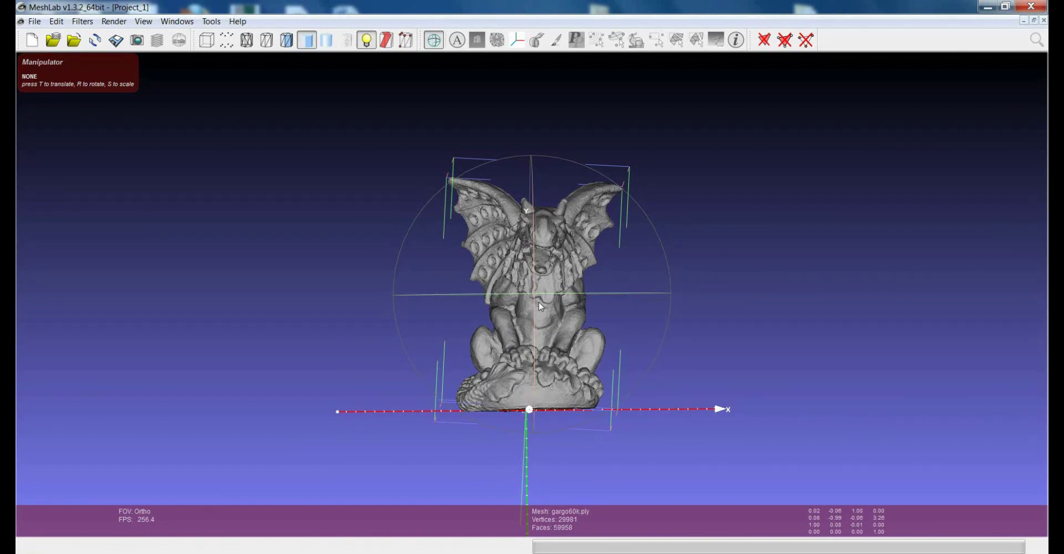
drag(539, 301, 533, 324)
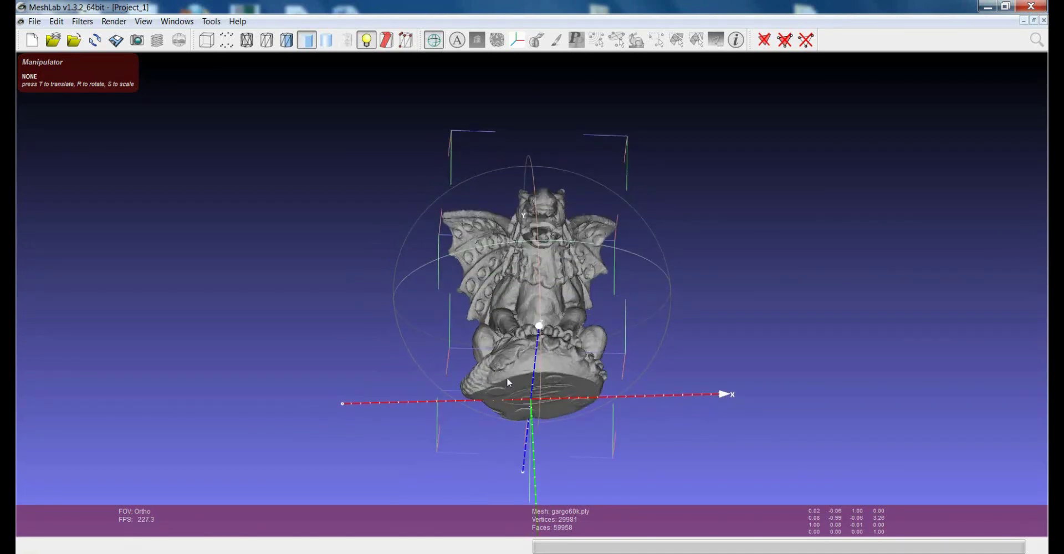
drag(514, 381, 514, 413)
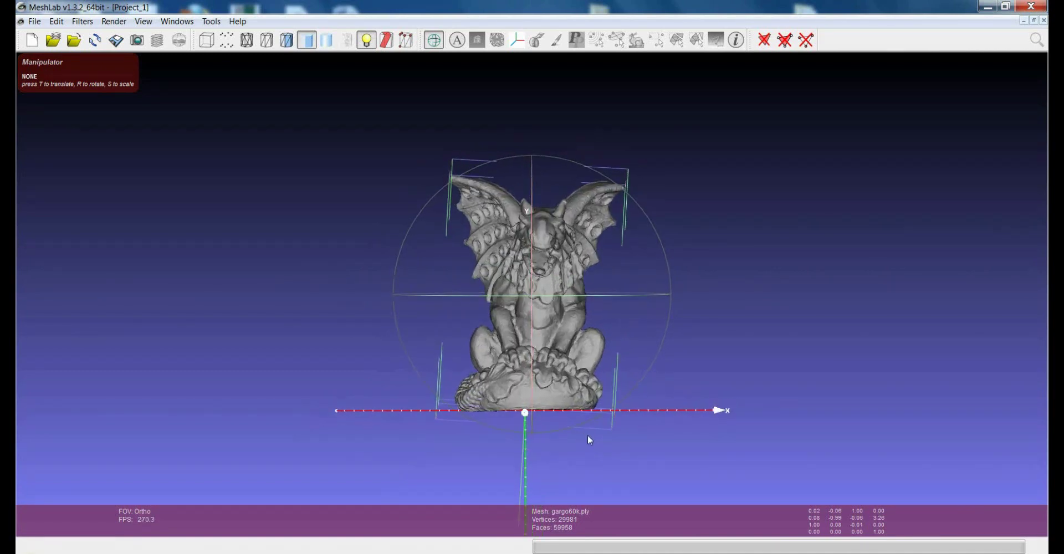
key(Escape)
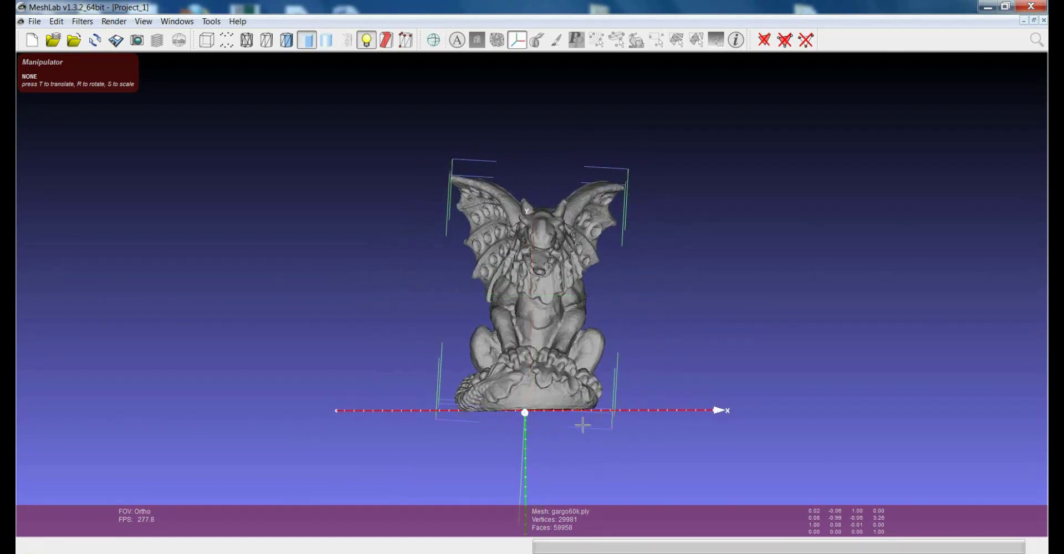
key(r)
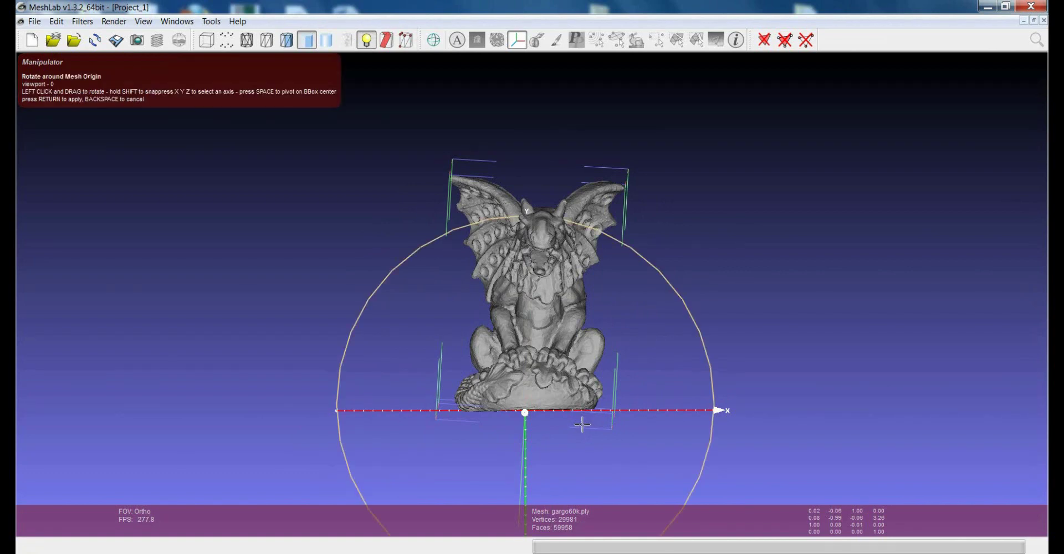
key(z)
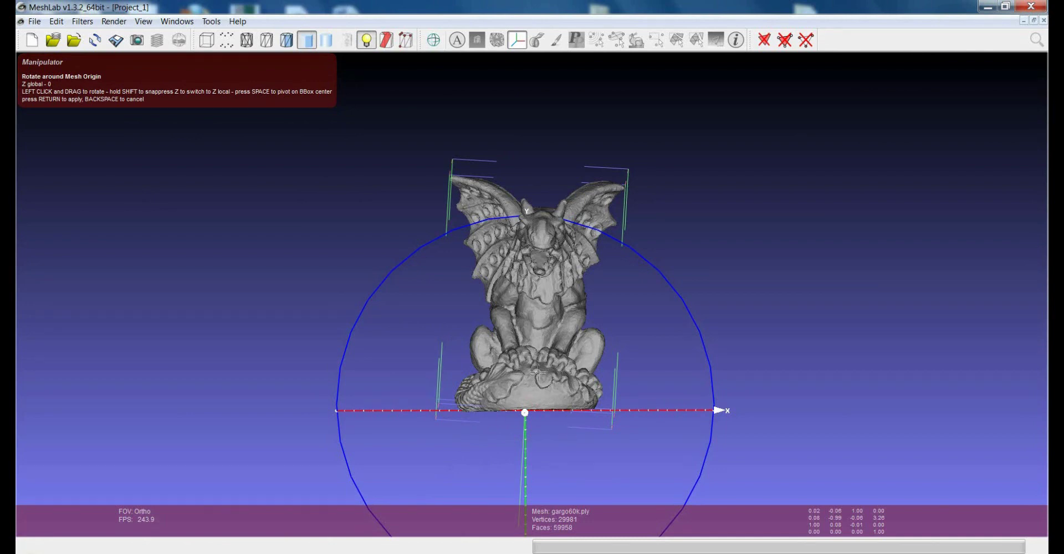
key(z)
key(z)
key(z)
key(z)
key(space)
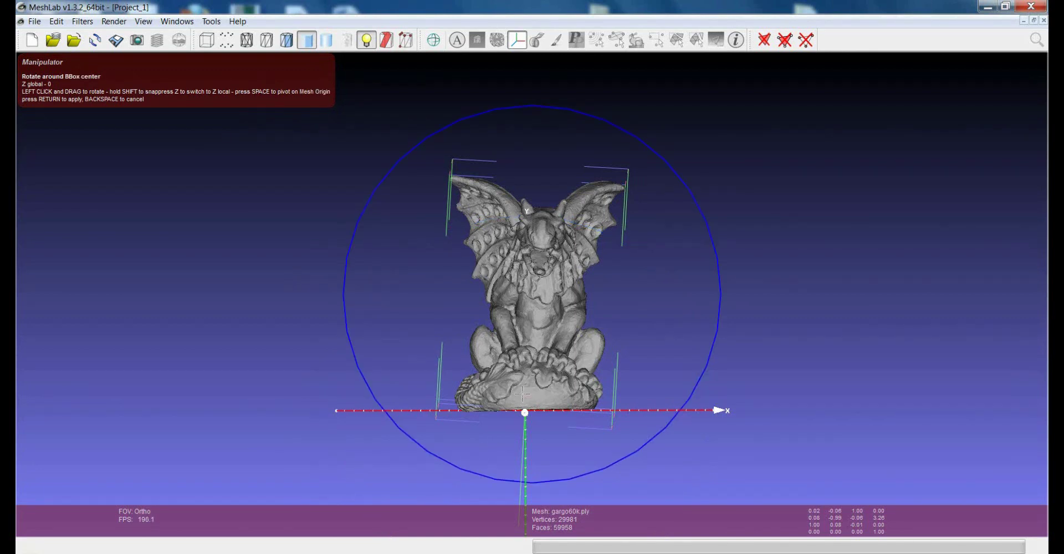
key(space)
drag(645, 407, 654, 428)
key(BackSpace)
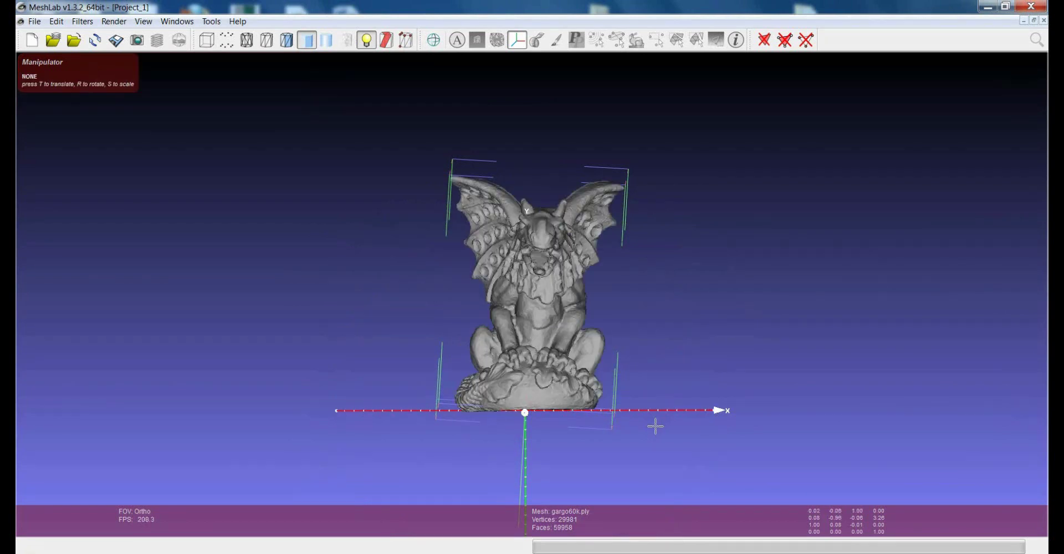
Rotate the gargoyle about 3.1 degrees around the global Z axis, pivoting on its bounding-box center, and apply the rotation.
key(r)
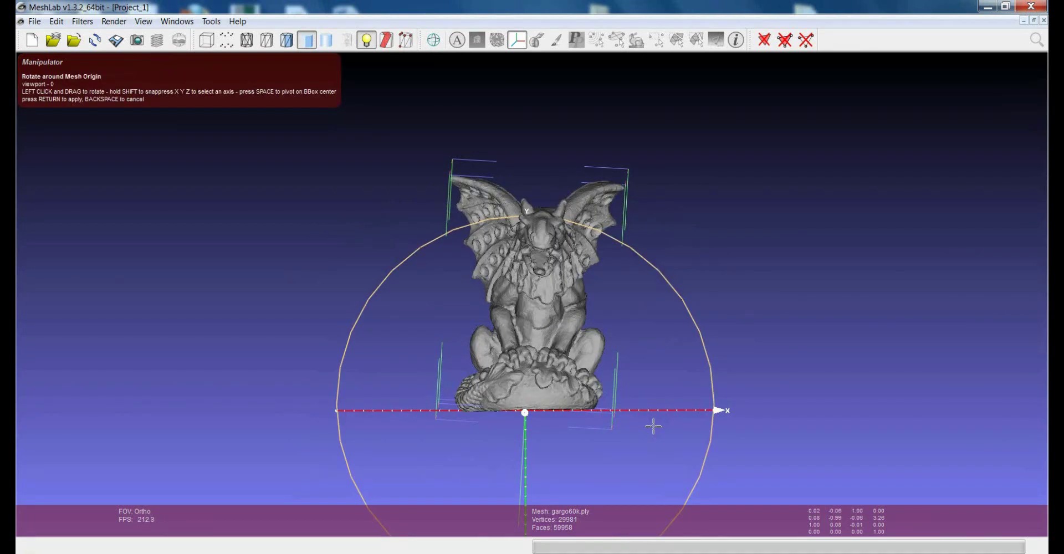
key(z)
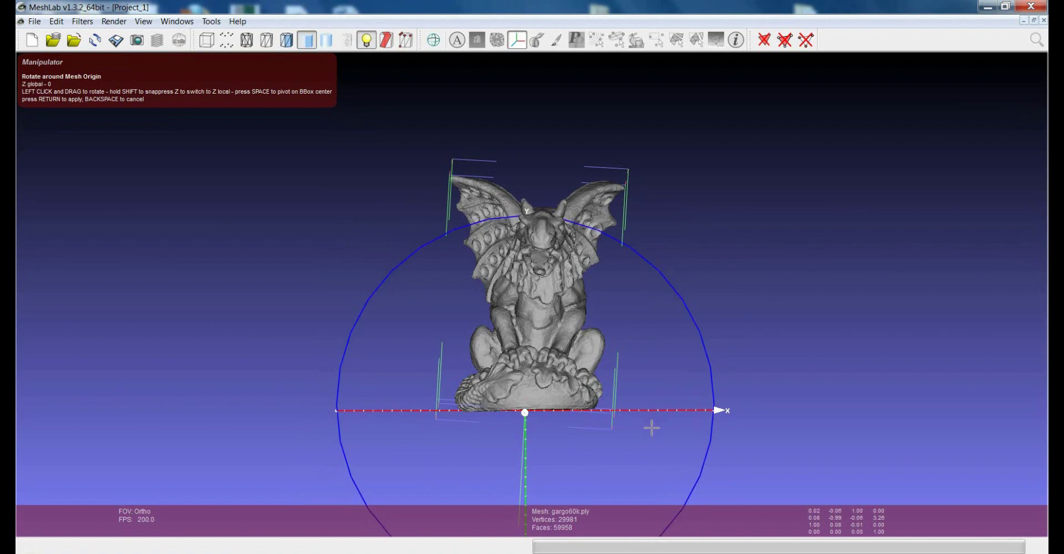
key(space)
drag(588, 327, 580, 359)
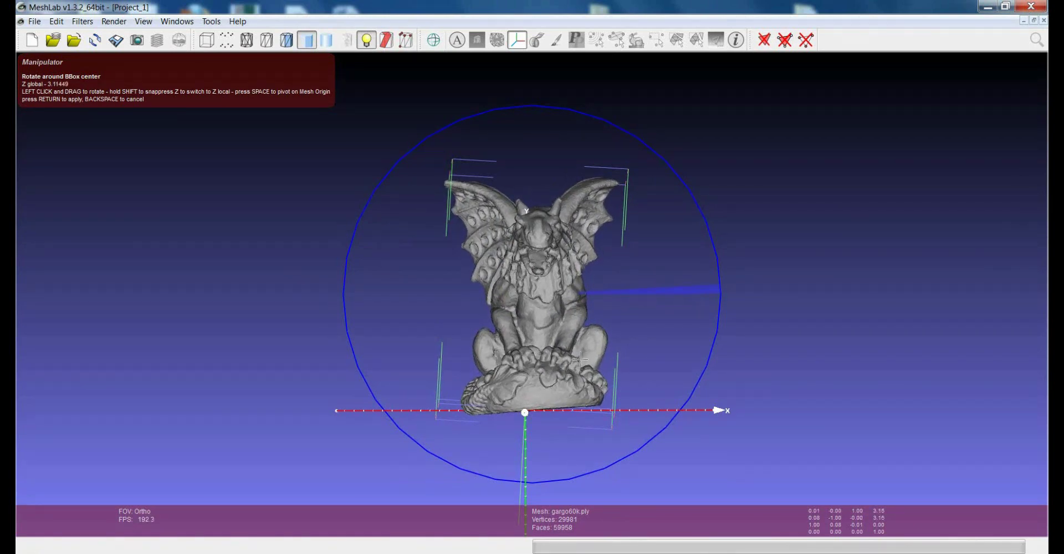
key(Return)
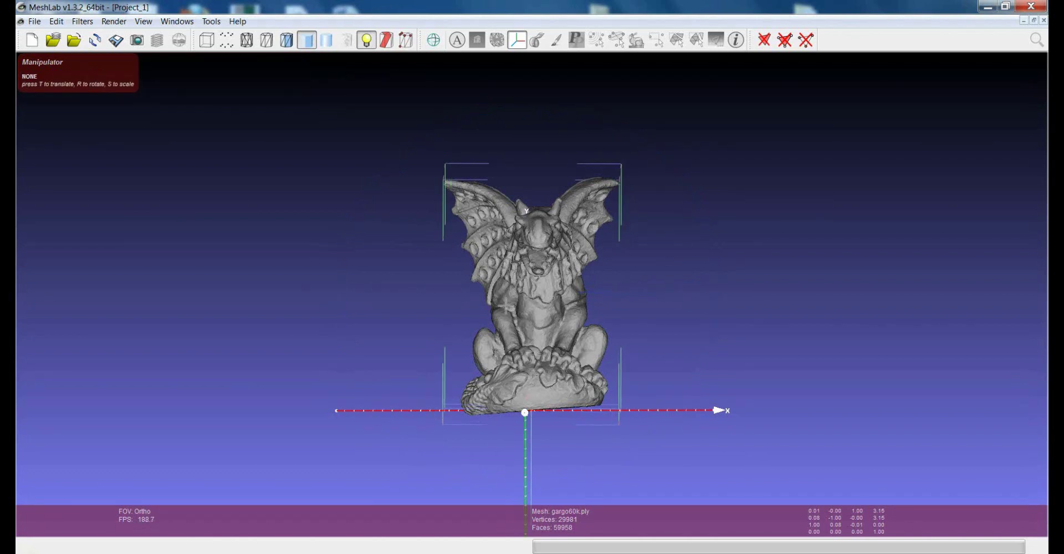
Translate the gargoyle in the view plane by about -6.66, -0.27, 0.03 to center it over the origin, and apply the move.
key(t)
drag(515, 321, 507, 326)
drag(505, 320, 503, 321)
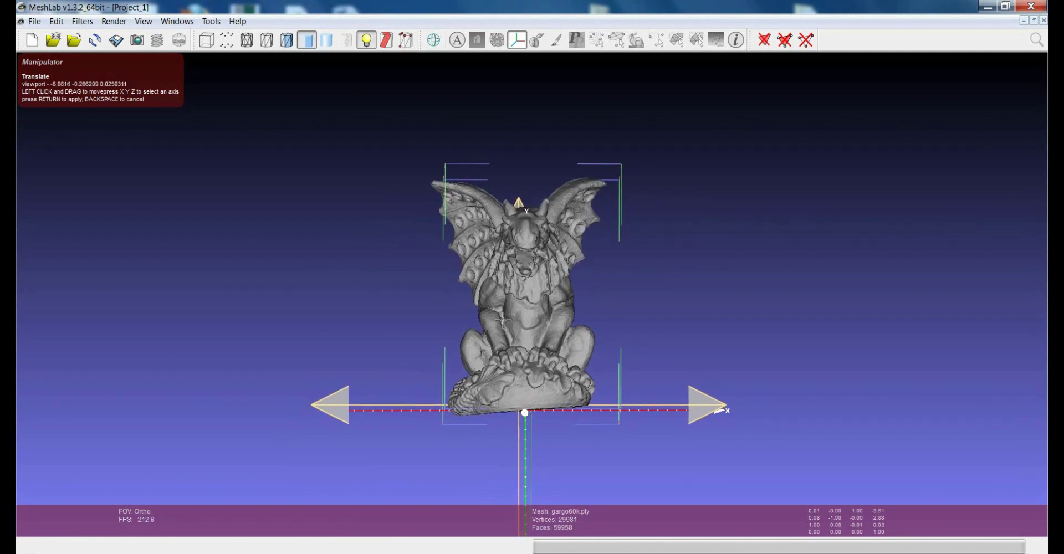
key(Return)
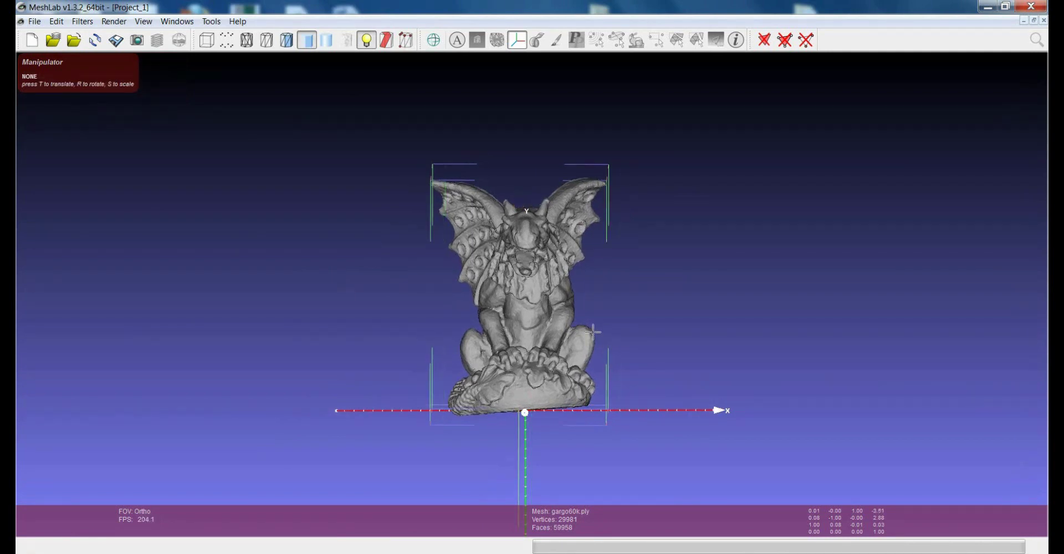
key(Escape)
drag(577, 305, 501, 276)
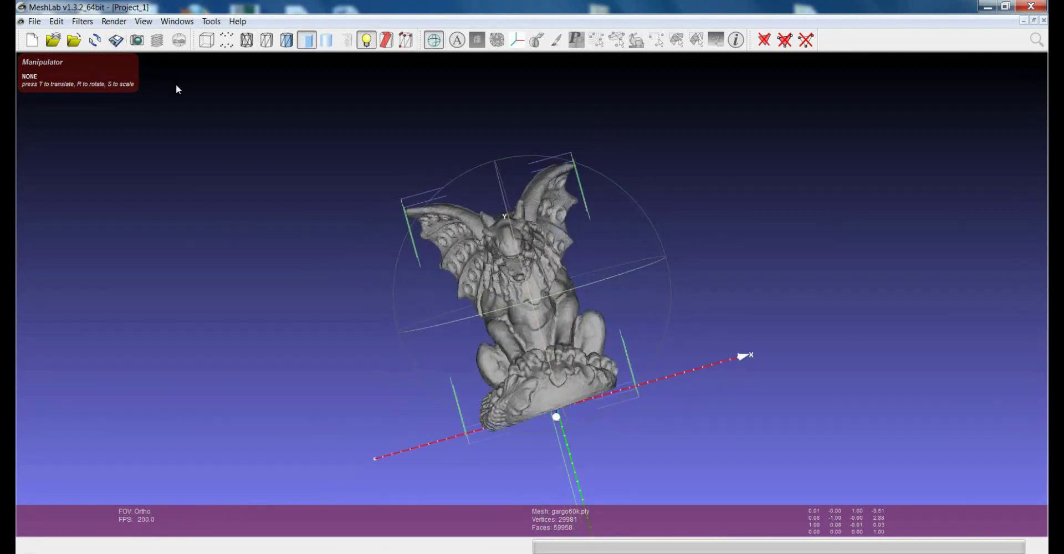
Import the mesh xyzrgb_dragon.ply from the Desktop into the project and show the layer list.
click(74, 40)
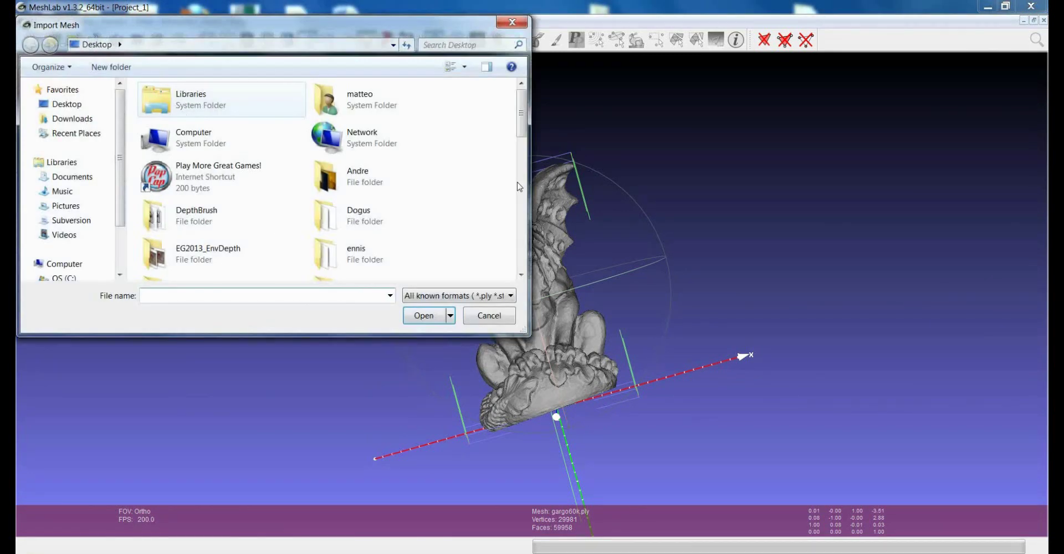
drag(522, 125, 523, 262)
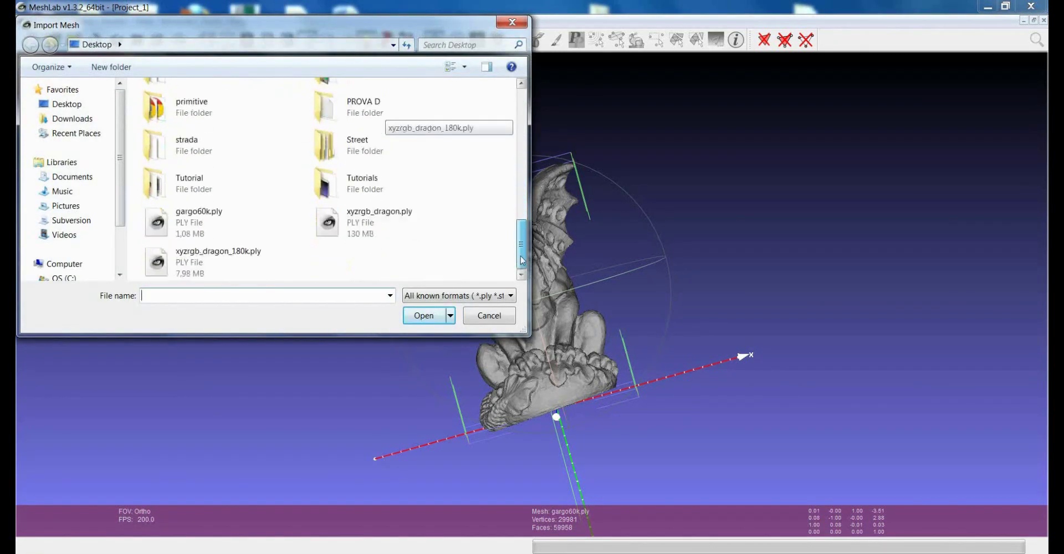
click(356, 233)
double_click(355, 233)
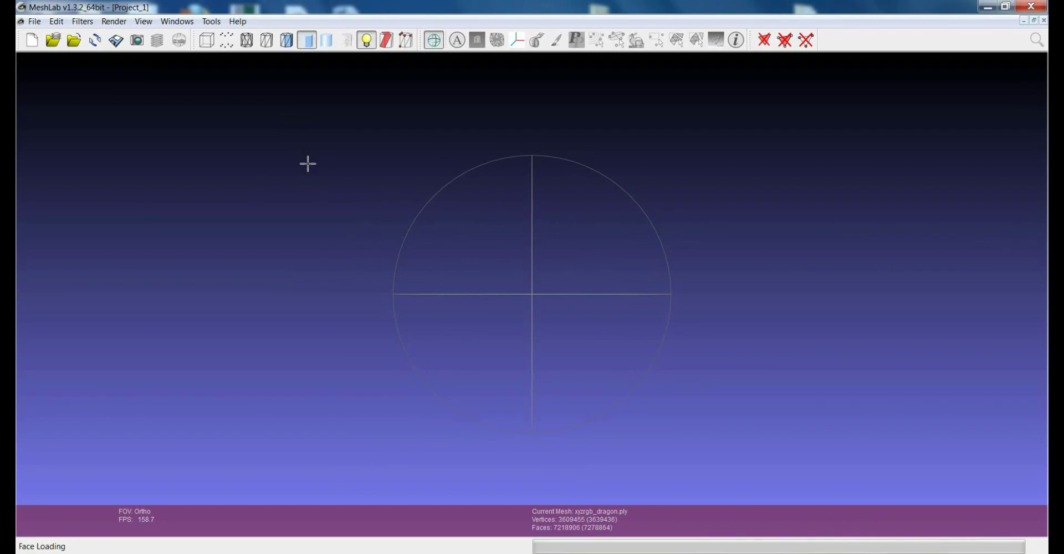
click(158, 40)
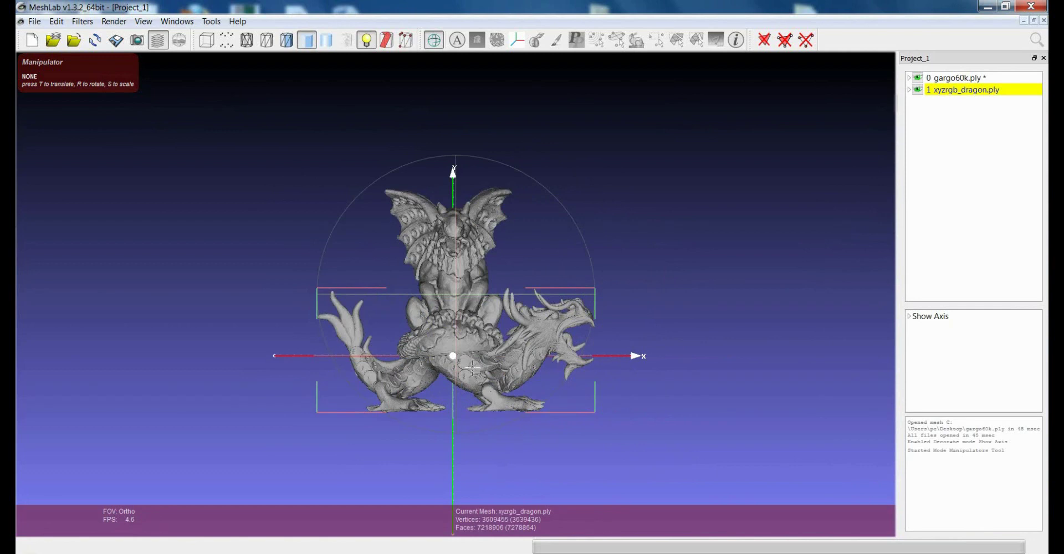
Translate the dragon mesh in the view plane by about 110, 55, -29, away from the gargoyle.
drag(452, 407, 609, 233)
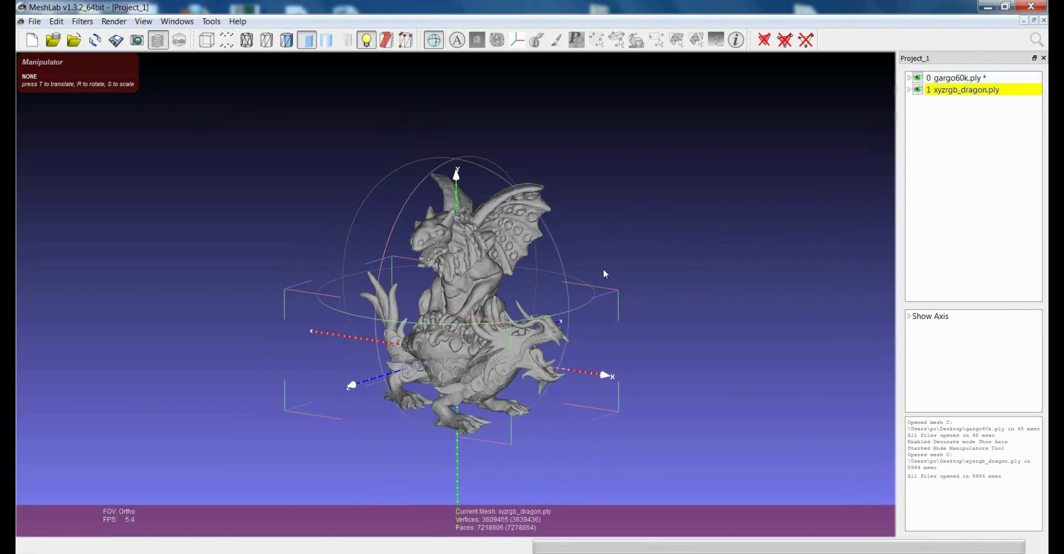
drag(603, 320, 482, 288)
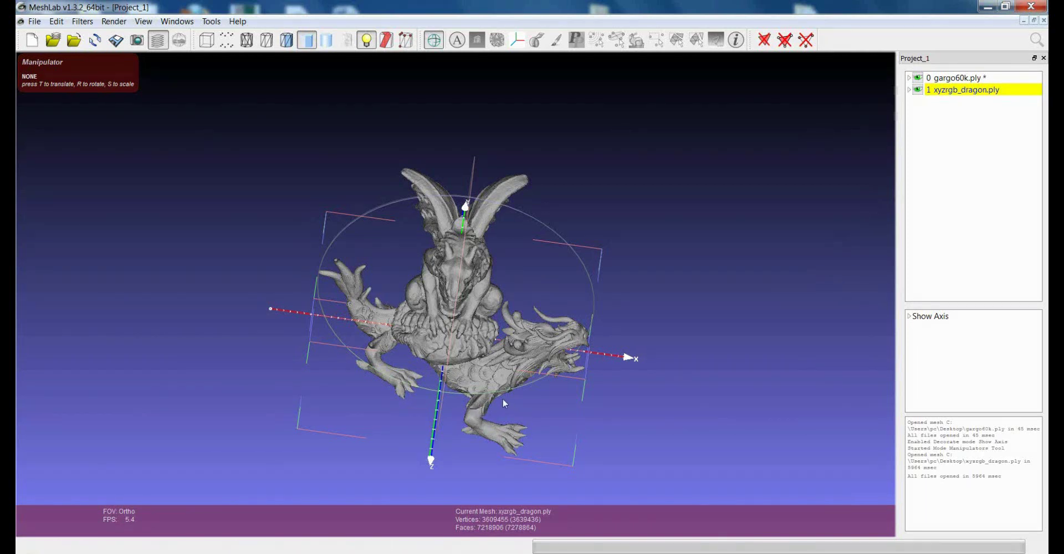
drag(511, 401, 507, 364)
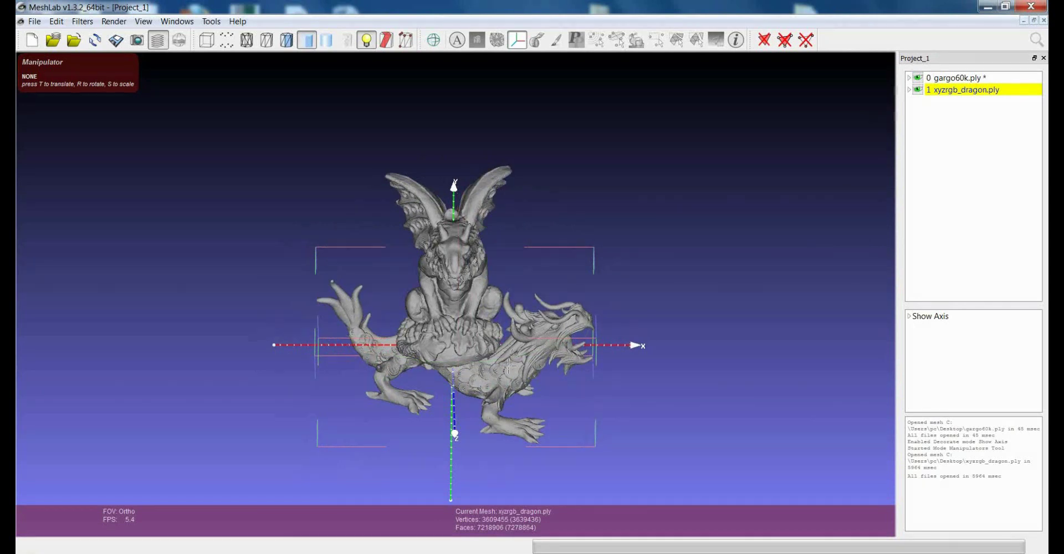
key(t)
drag(508, 365, 664, 278)
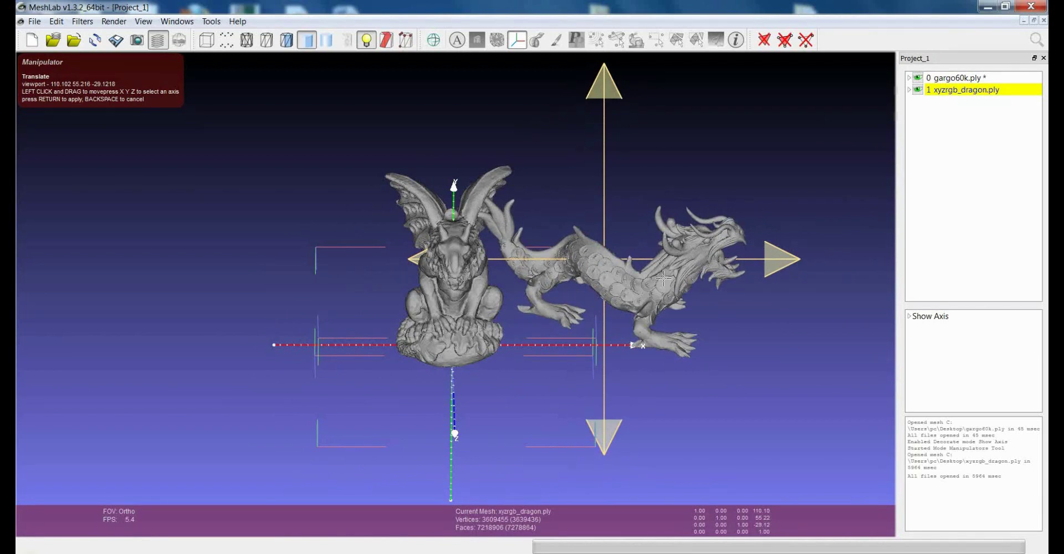